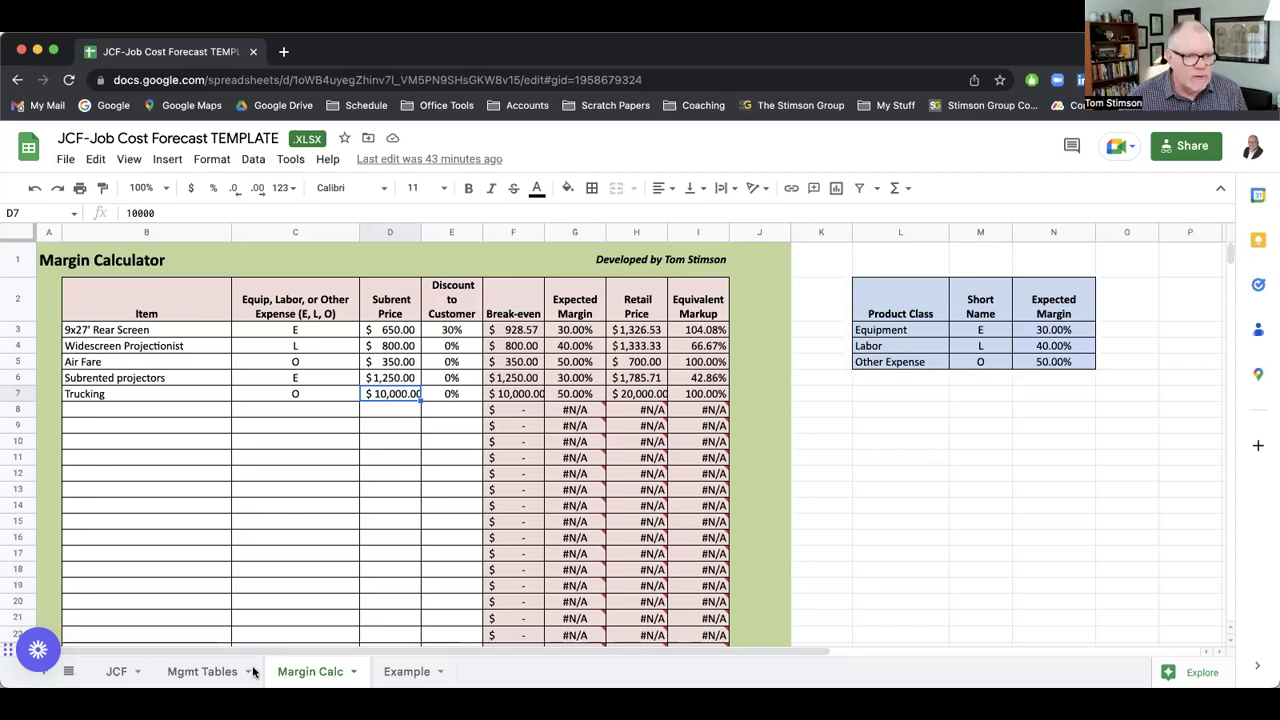
# Examine the blank JCF sheet from its header and revenue sections down through the projected and actual costs to the commission report.
pyautogui.click(118, 672)
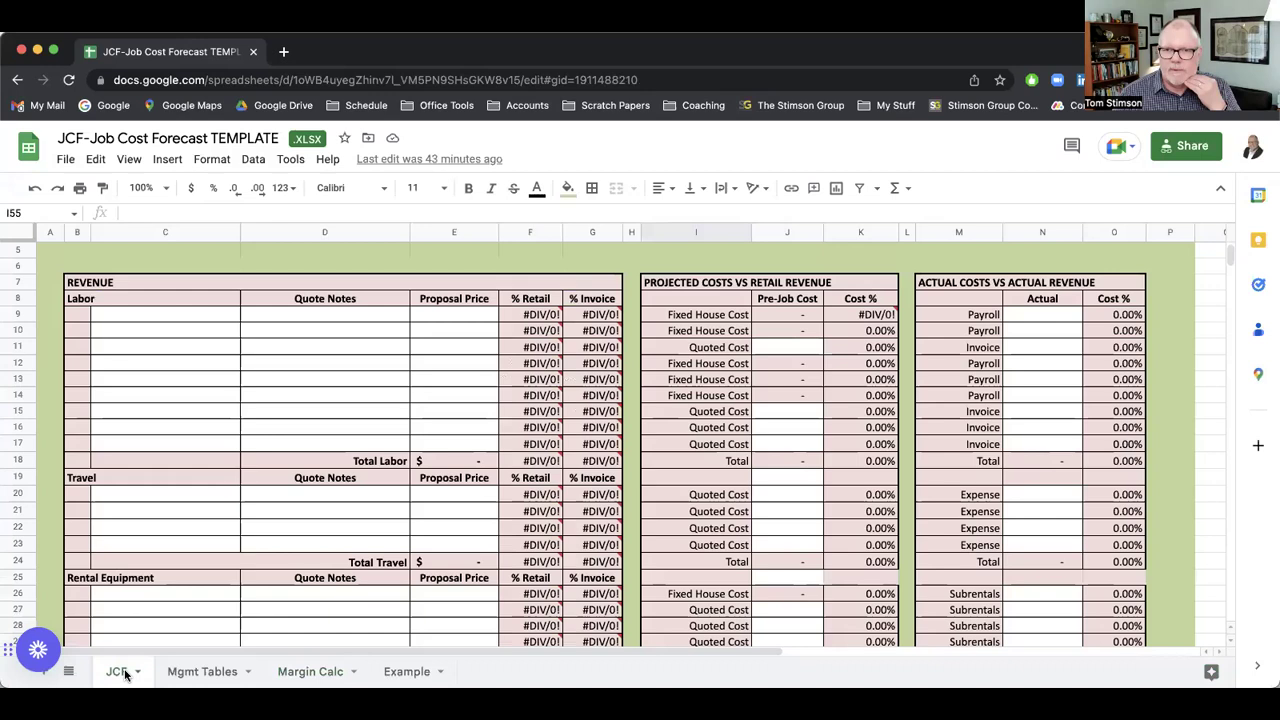
pyautogui.scroll(2, 666, 528)
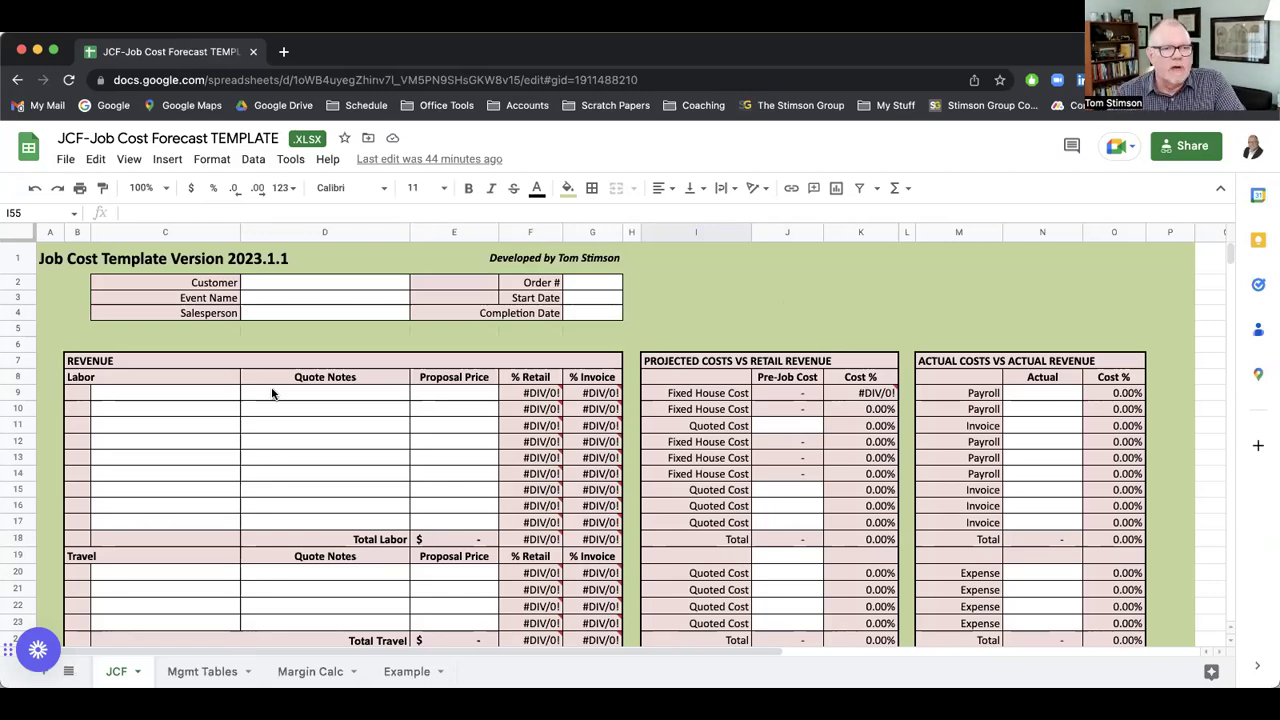
pyautogui.moveTo(590, 396)
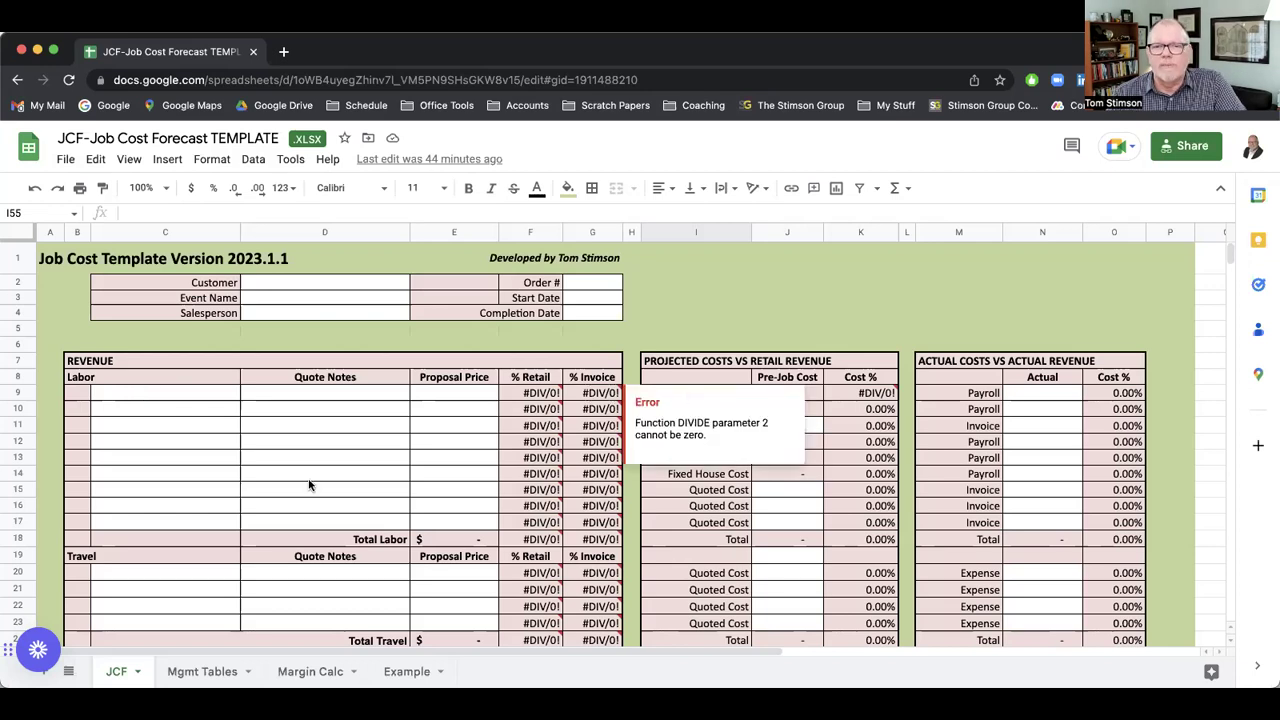
pyautogui.click(815, 333)
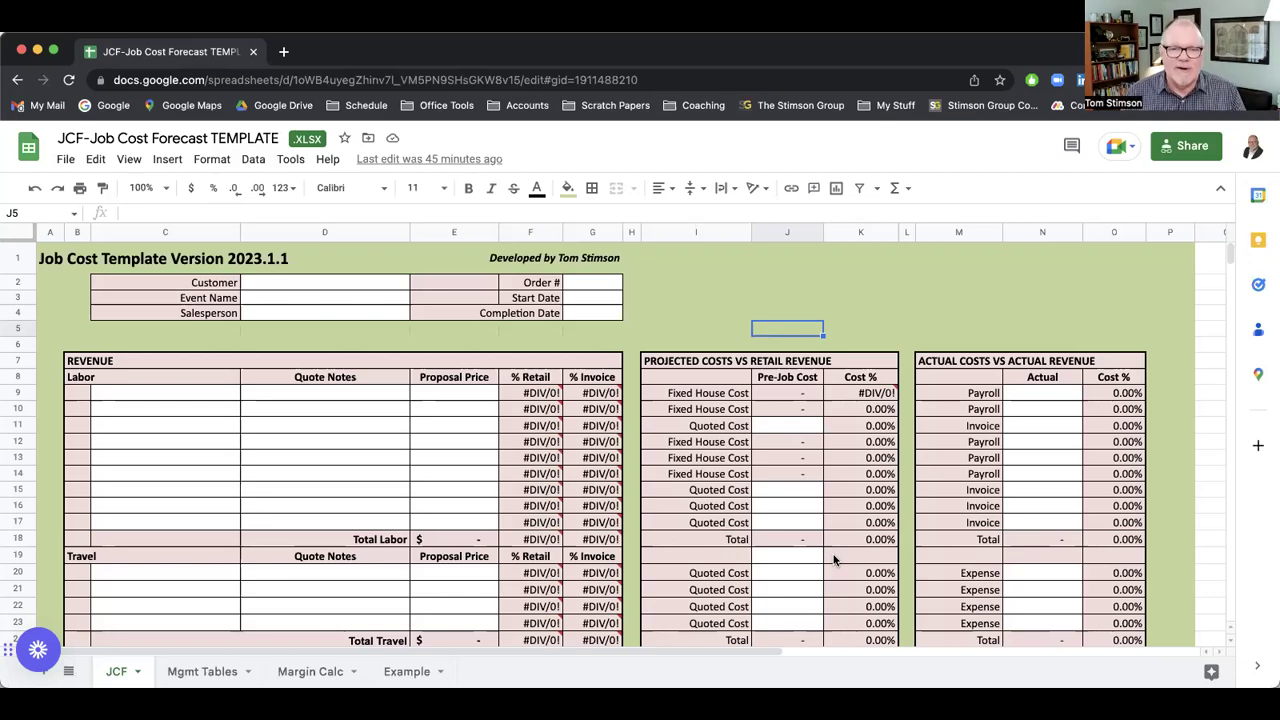
pyautogui.scroll(-6, 927, 490)
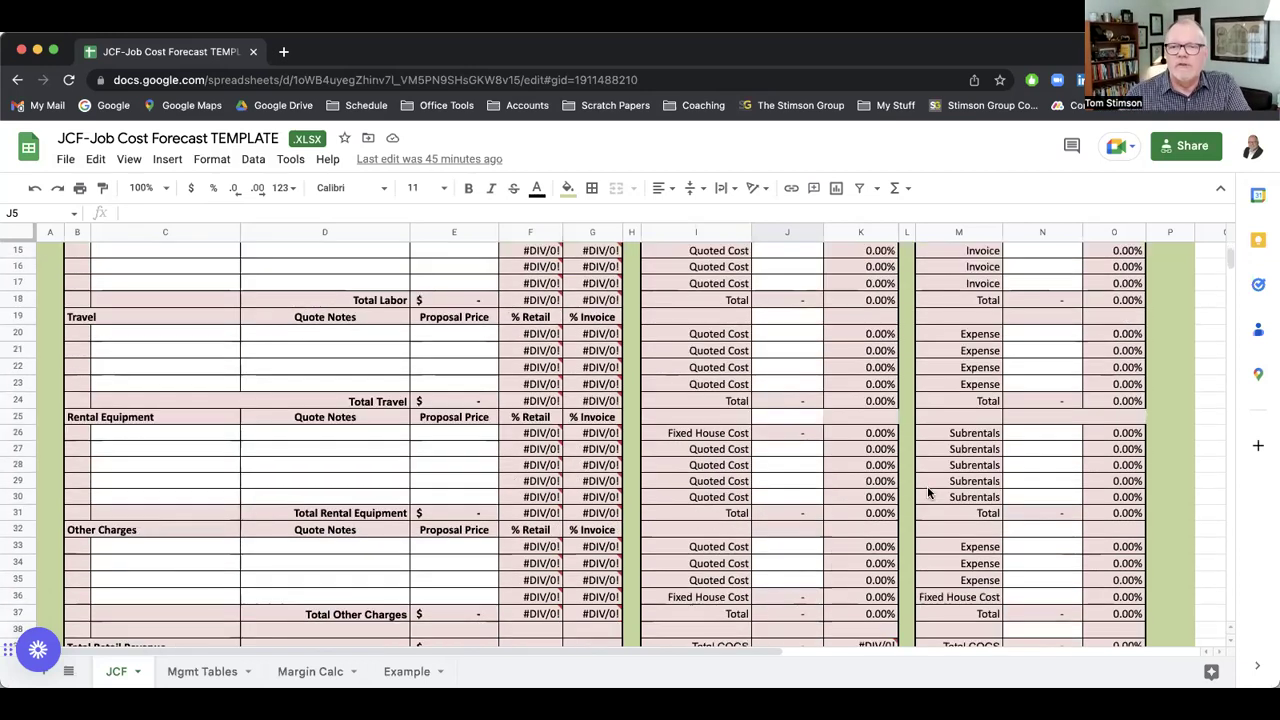
pyautogui.scroll(-1, 927, 486)
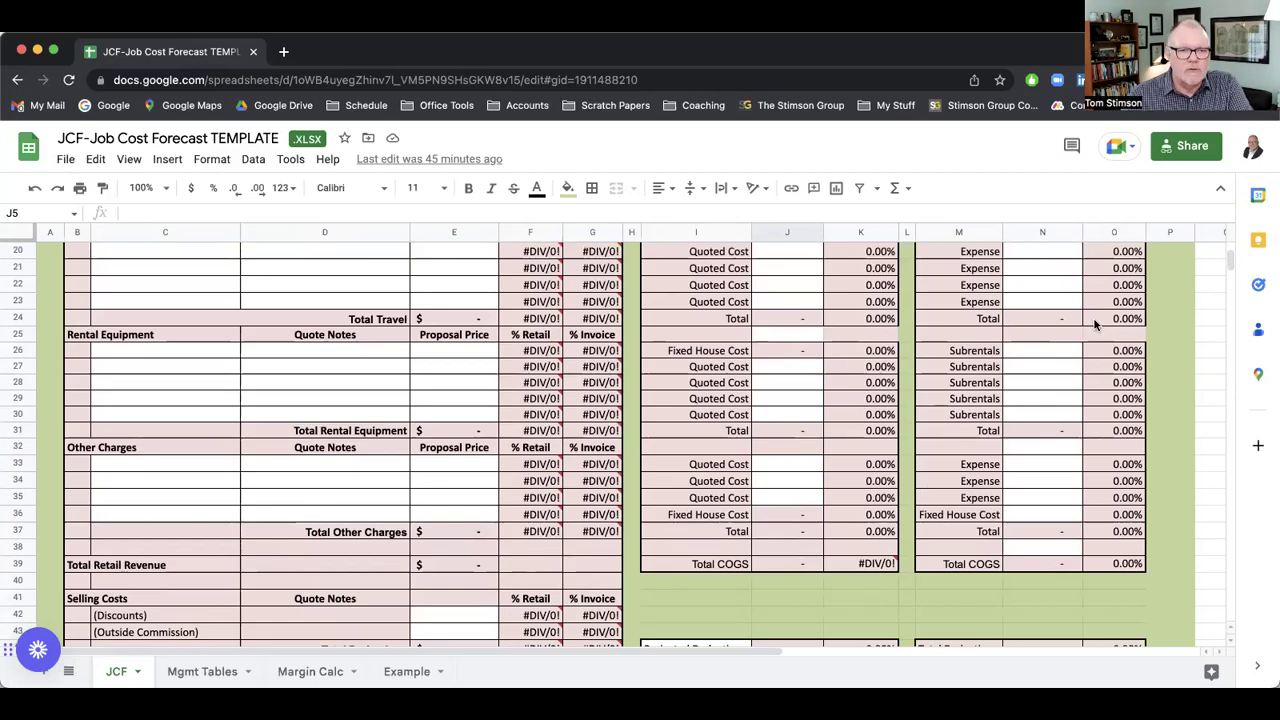
pyautogui.scroll(-5, 666, 480)
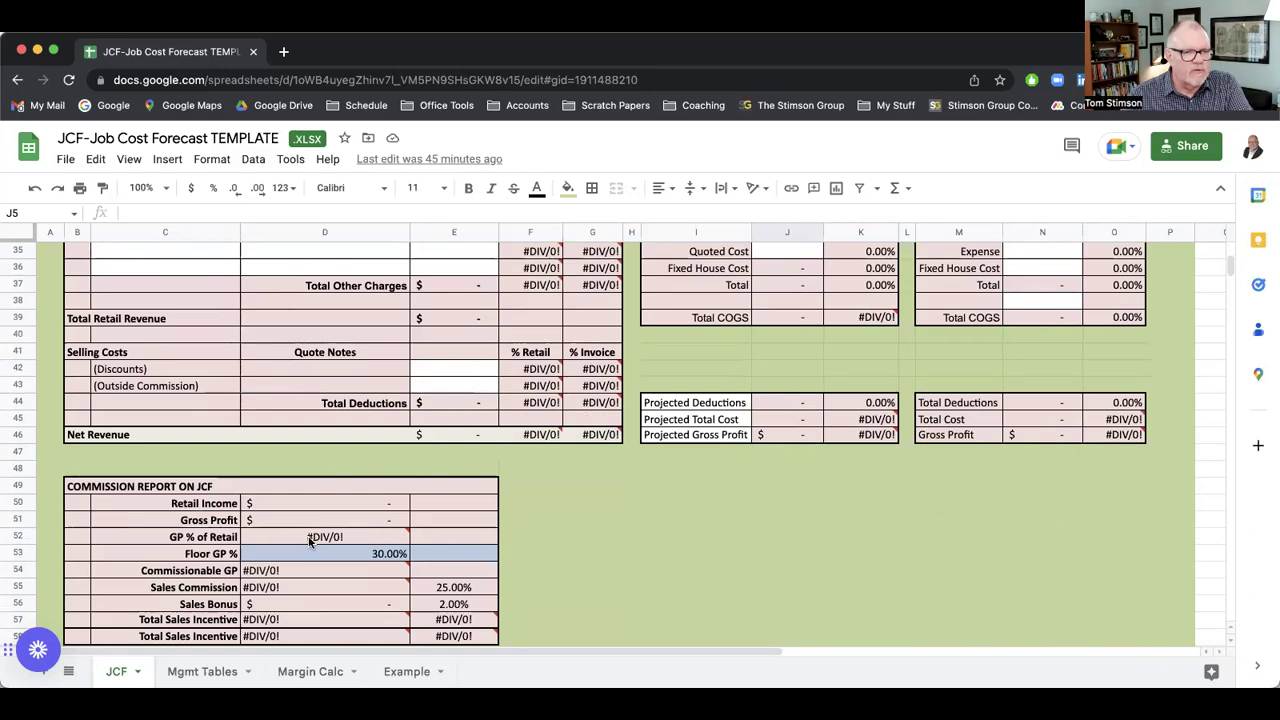
pyautogui.scroll(10, 666, 518)
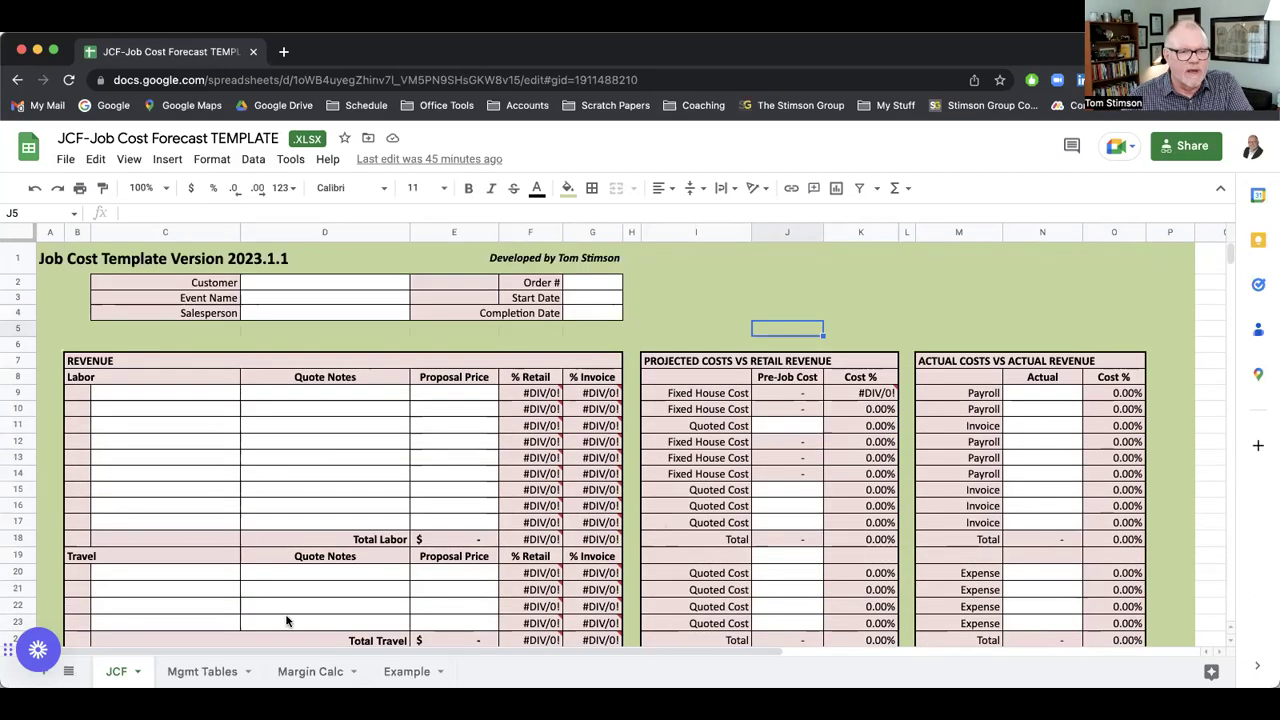
# Review the cost factors on the Mgmt Tables sheet, plus the first item and Equipment's expected margin on the Margin Calc sheet.
pyautogui.click(183, 674)
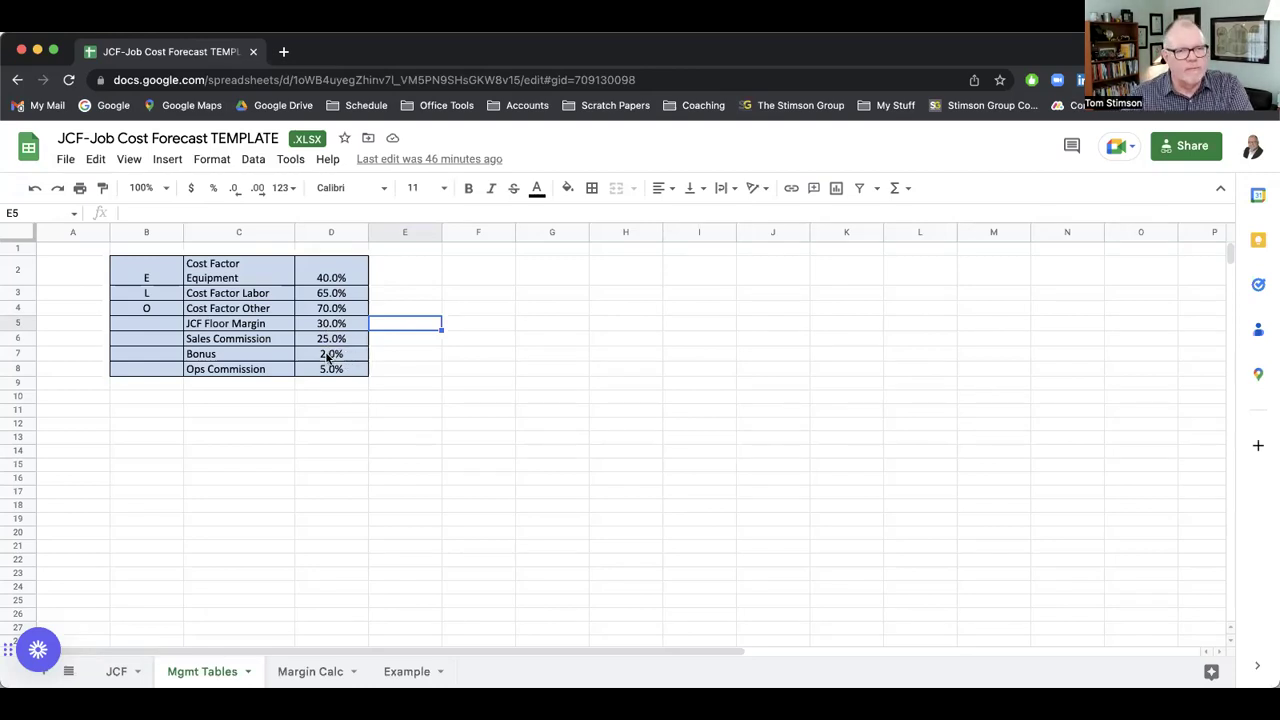
pyautogui.click(308, 672)
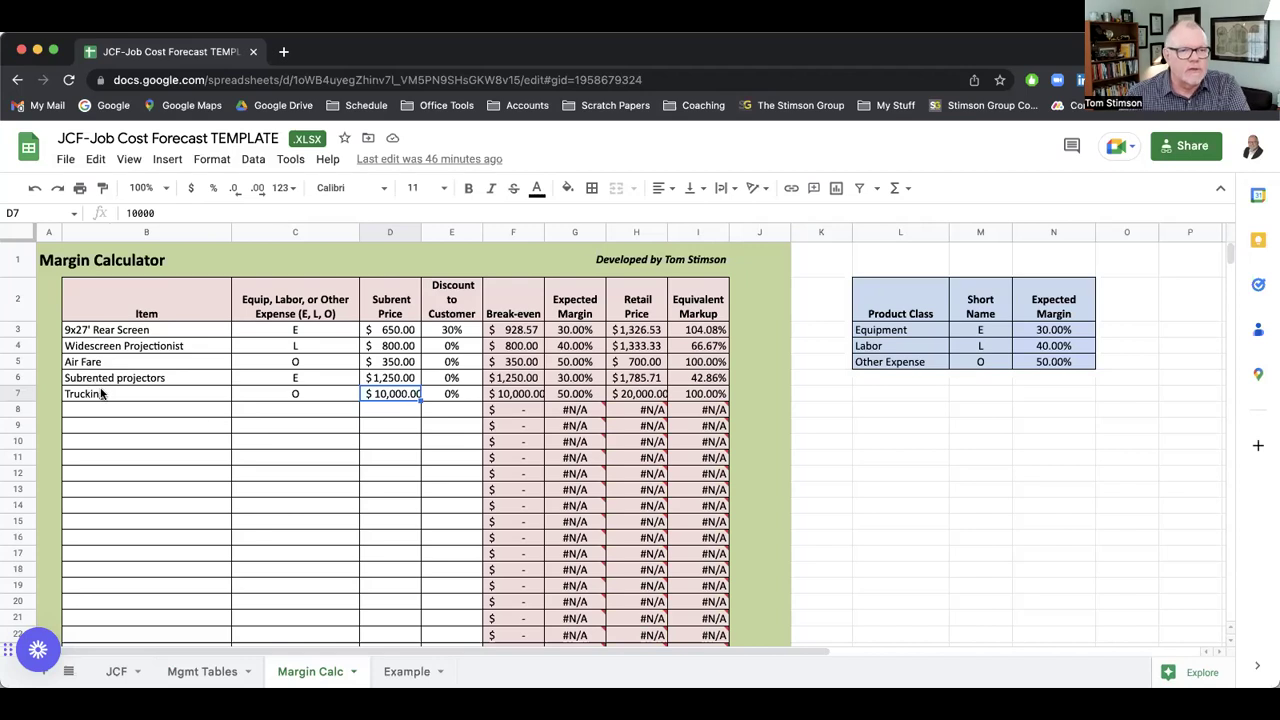
pyautogui.click(191, 334)
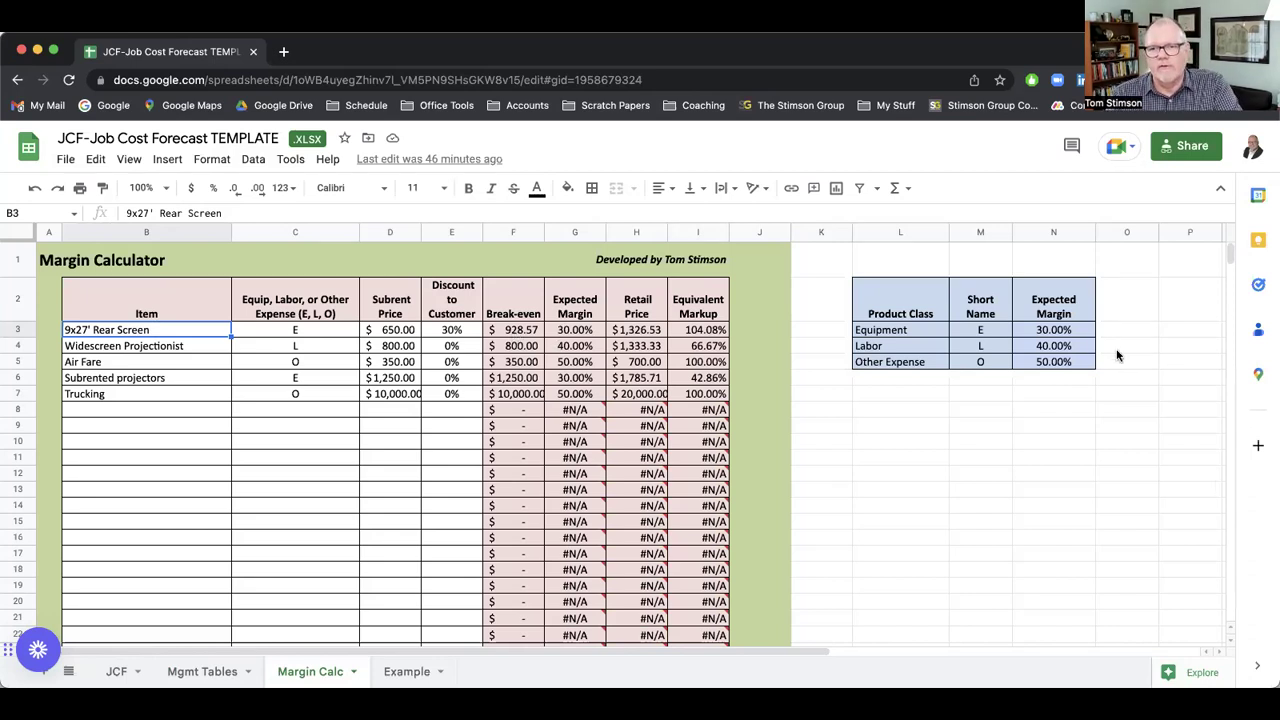
pyautogui.click(1050, 334)
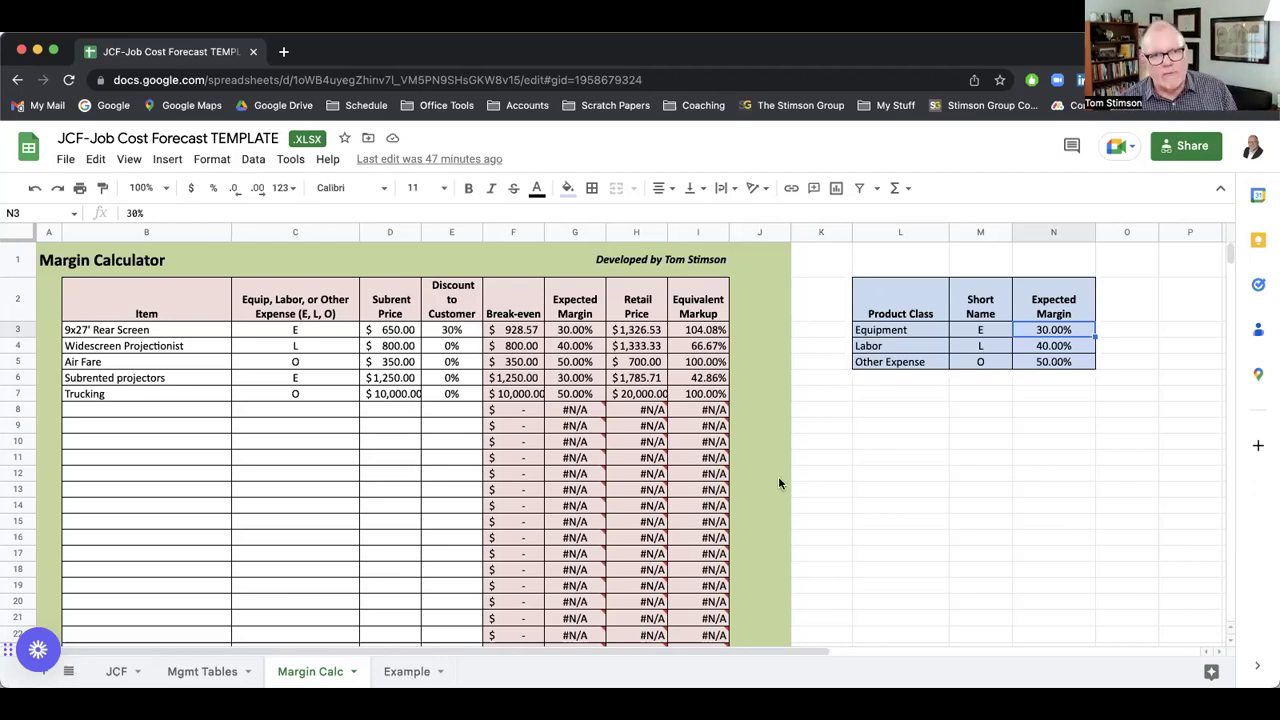
# Set the discount to customer for the 9x27' Rear Screen to 0%.
pyautogui.click(448, 330)
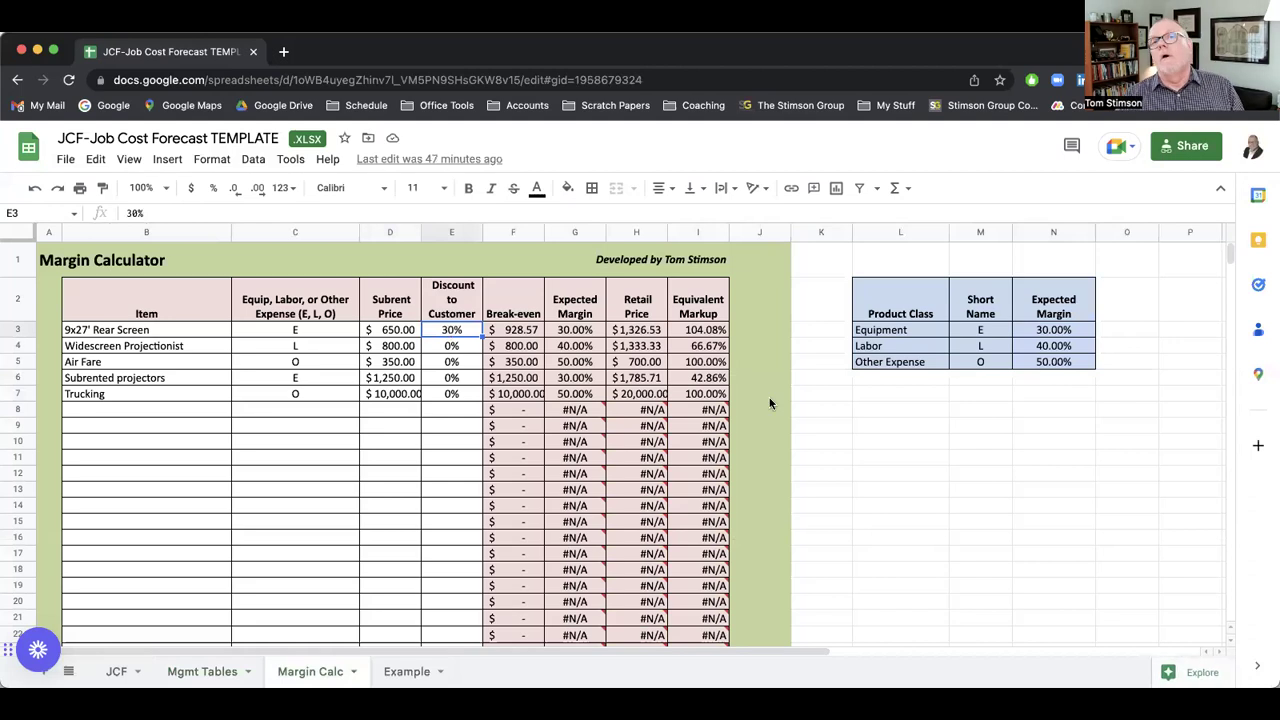
pyautogui.write('0')
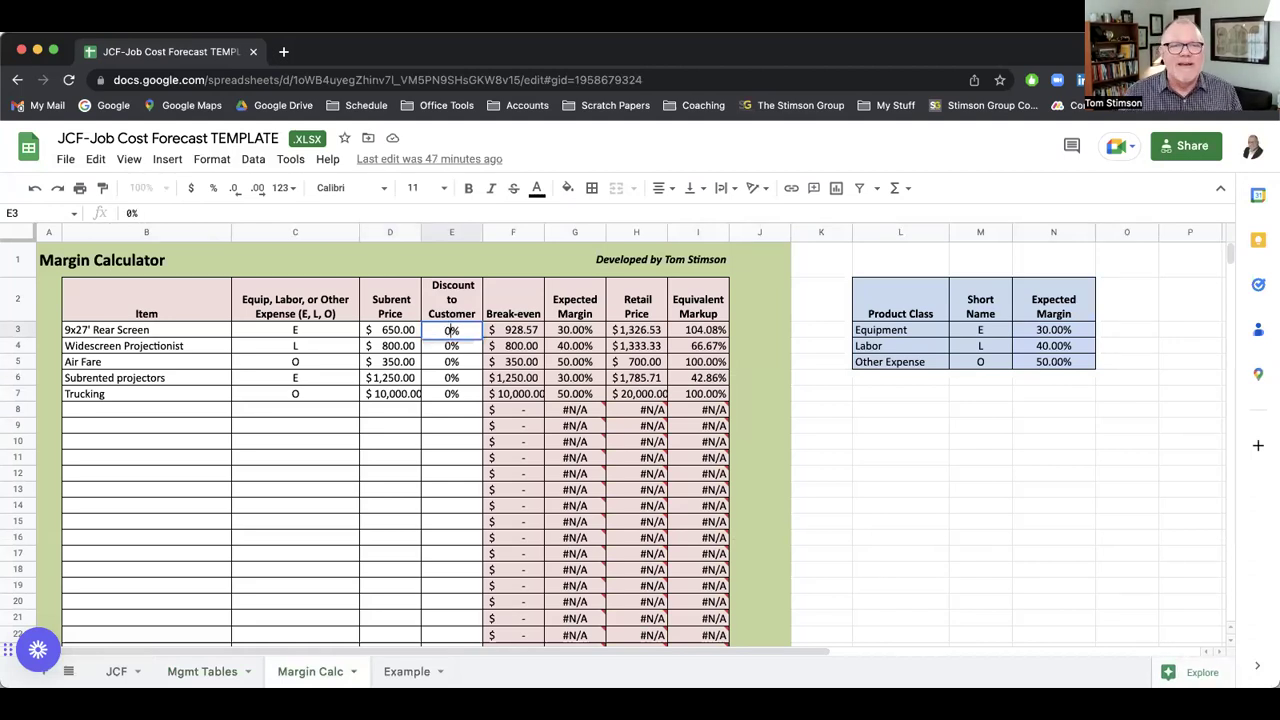
pyautogui.press('Tab')
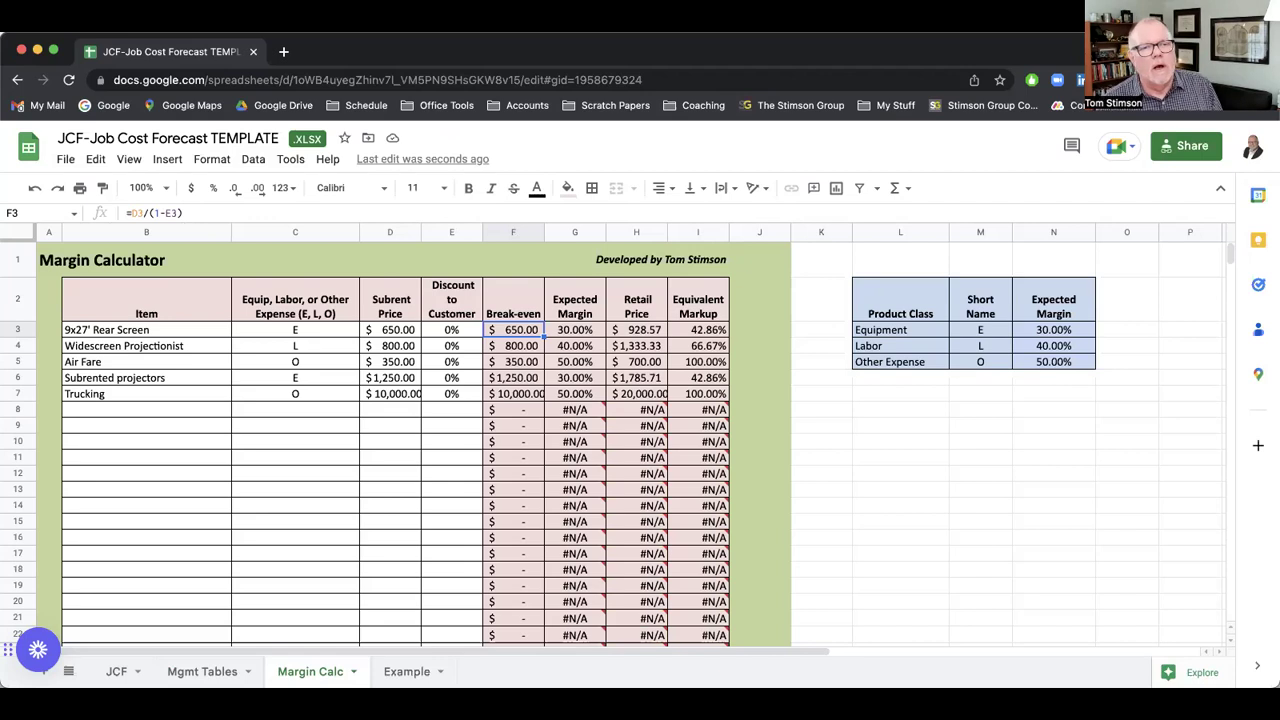
# Set the 9x27' Rear Screen's discount to customer to 30%.
pyautogui.click(441, 333)
pyautogui.write('30')
pyautogui.press('Tab')
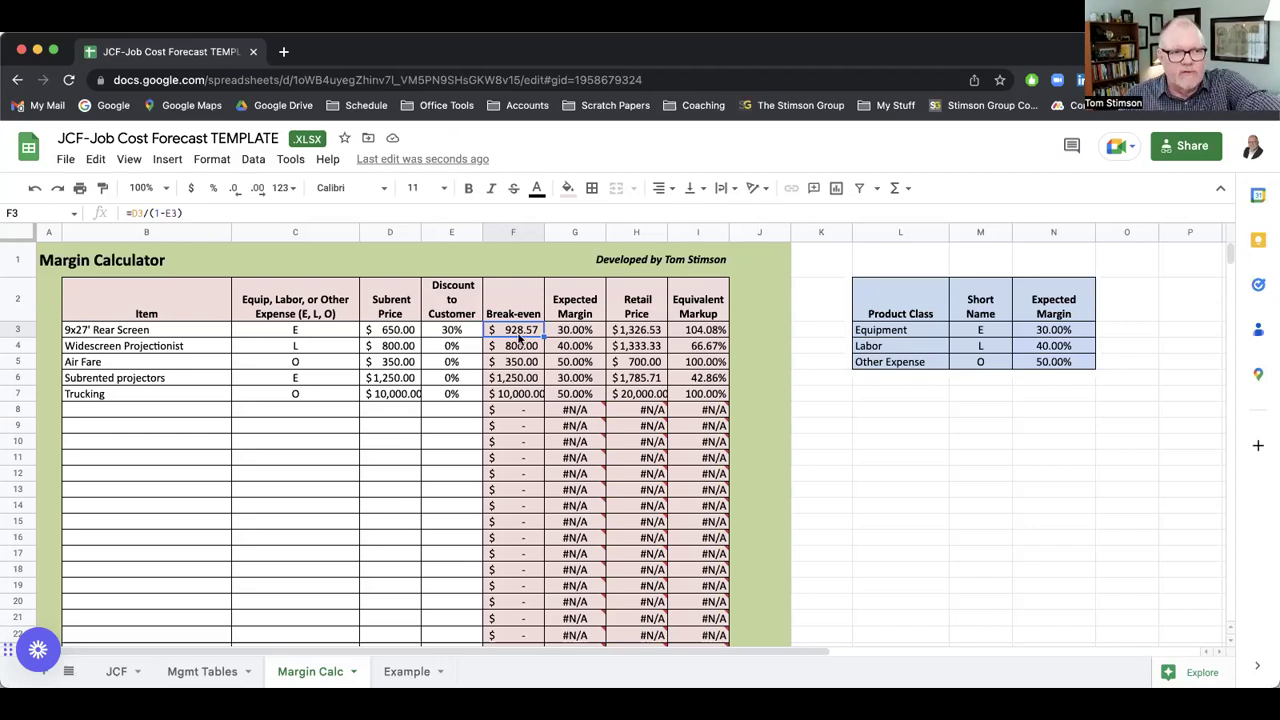
pyautogui.click(965, 541)
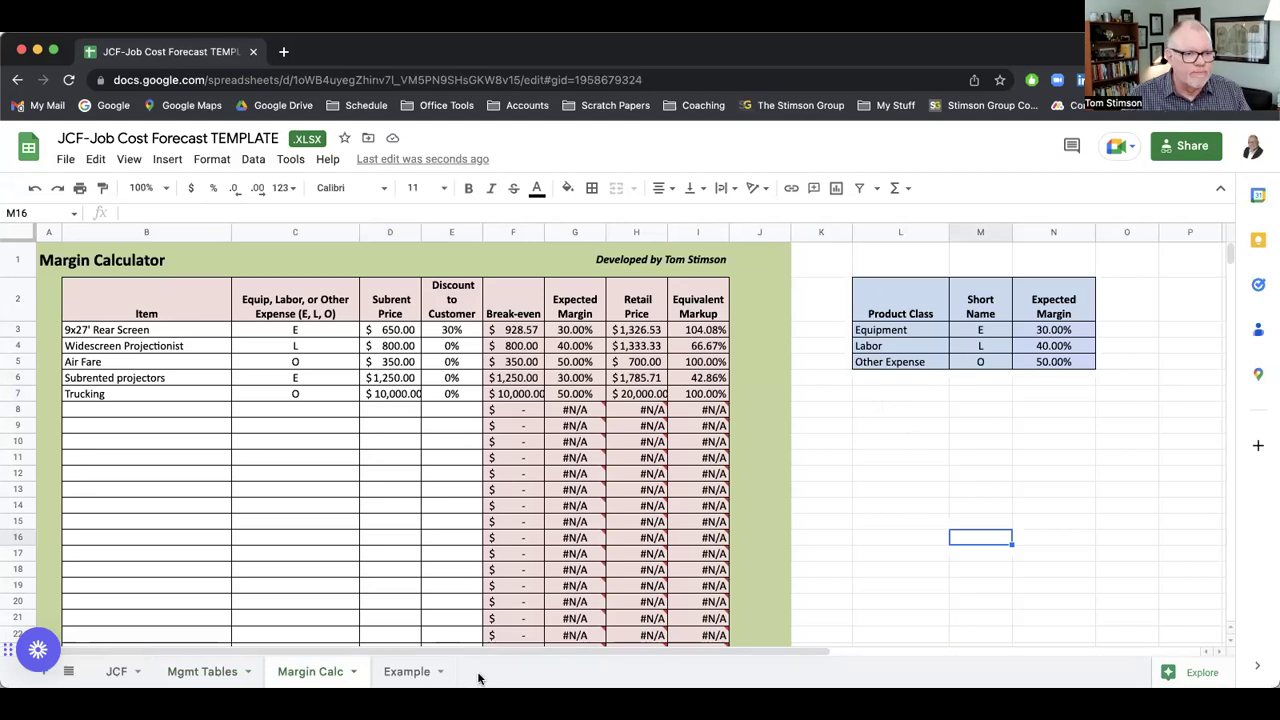
# Examine the filled-in Example sheet, covering its job header, labor, travel and rental equipment lines with their projected and actual costs.
pyautogui.click(391, 672)
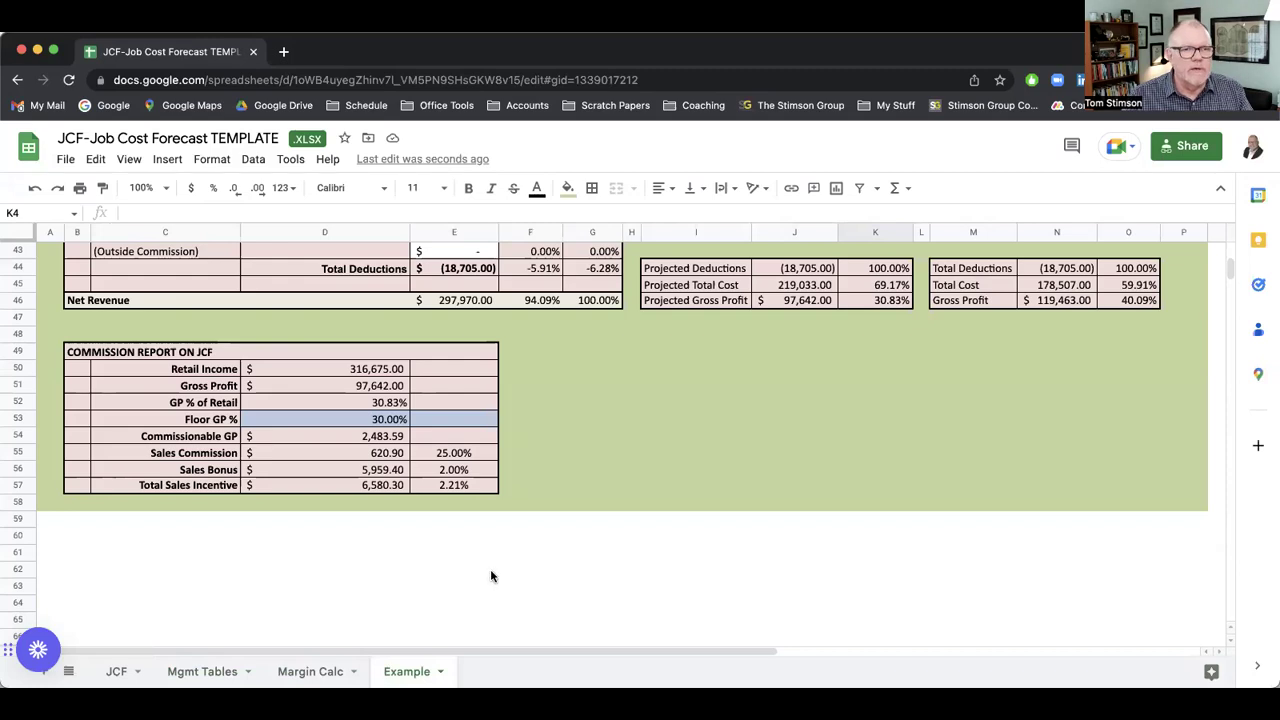
pyautogui.scroll(10, 491, 574)
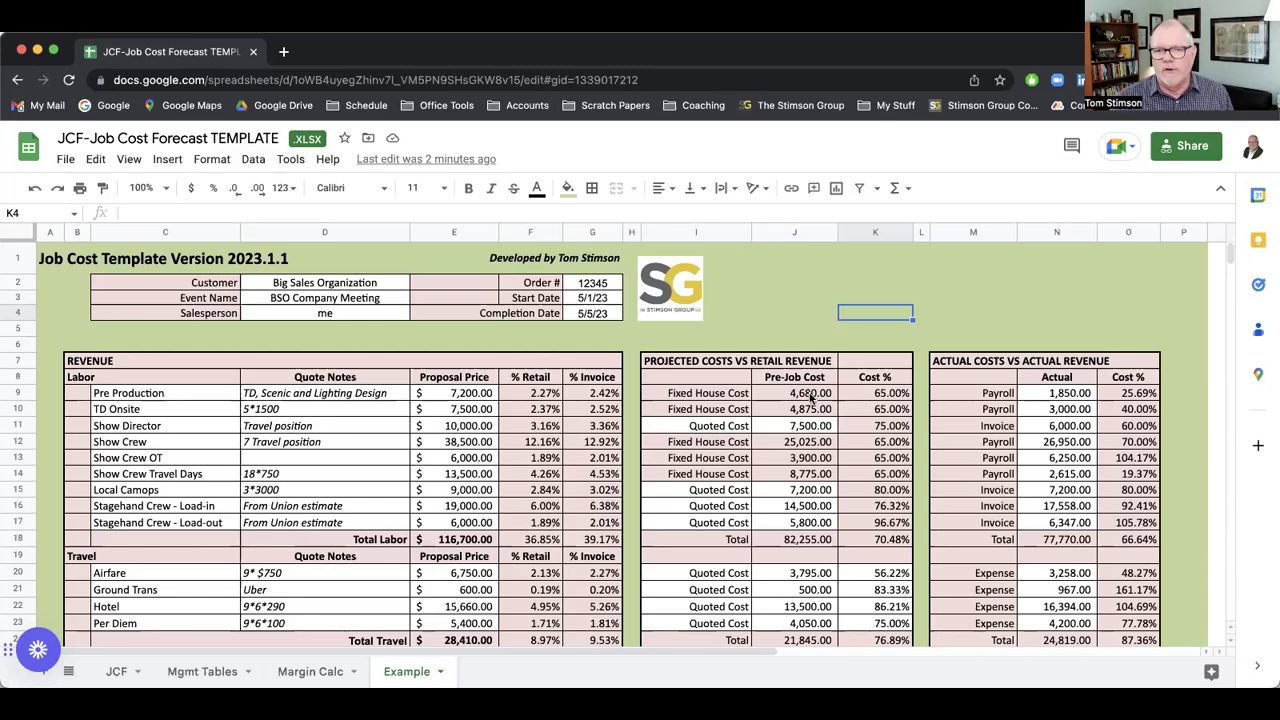
pyautogui.scroll(-4, 815, 460)
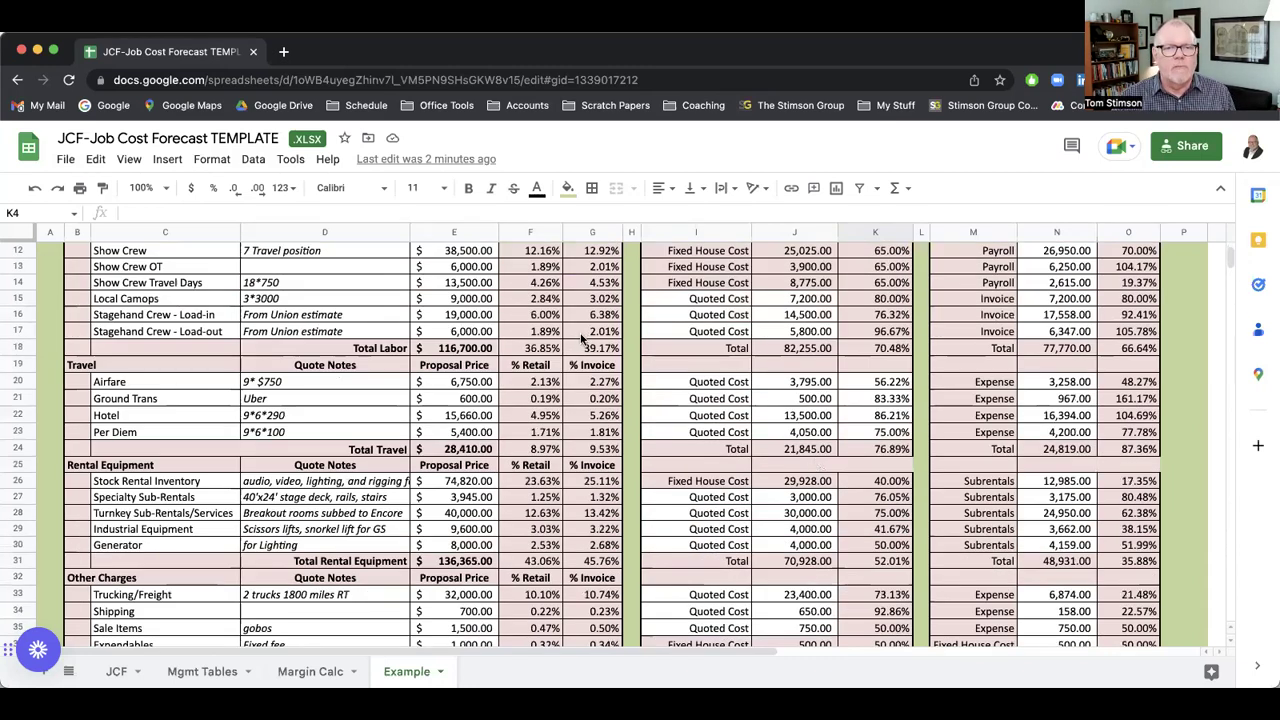
pyautogui.scroll(2, 582, 338)
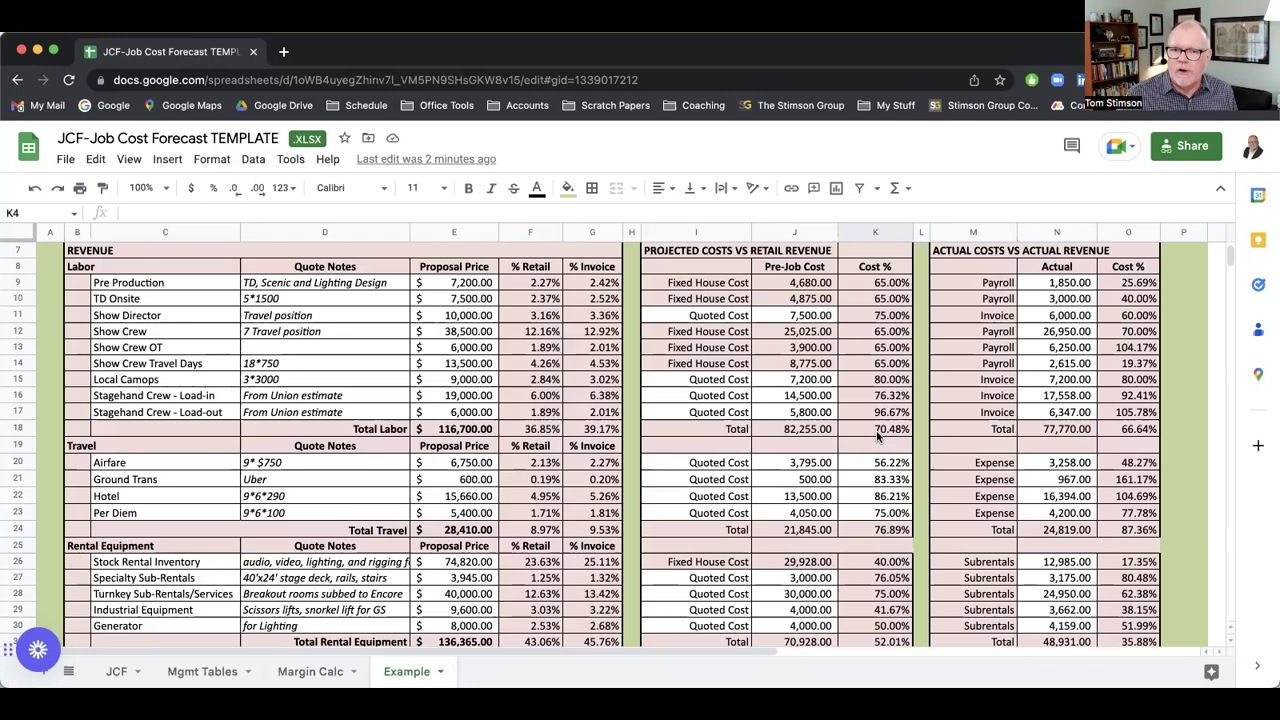
# Check the Mgmt Tables cost factors, then inspect the Example sheet's labor cost formulas for Local Camops, Show Director and Show Crew OT.
pyautogui.click(205, 673)
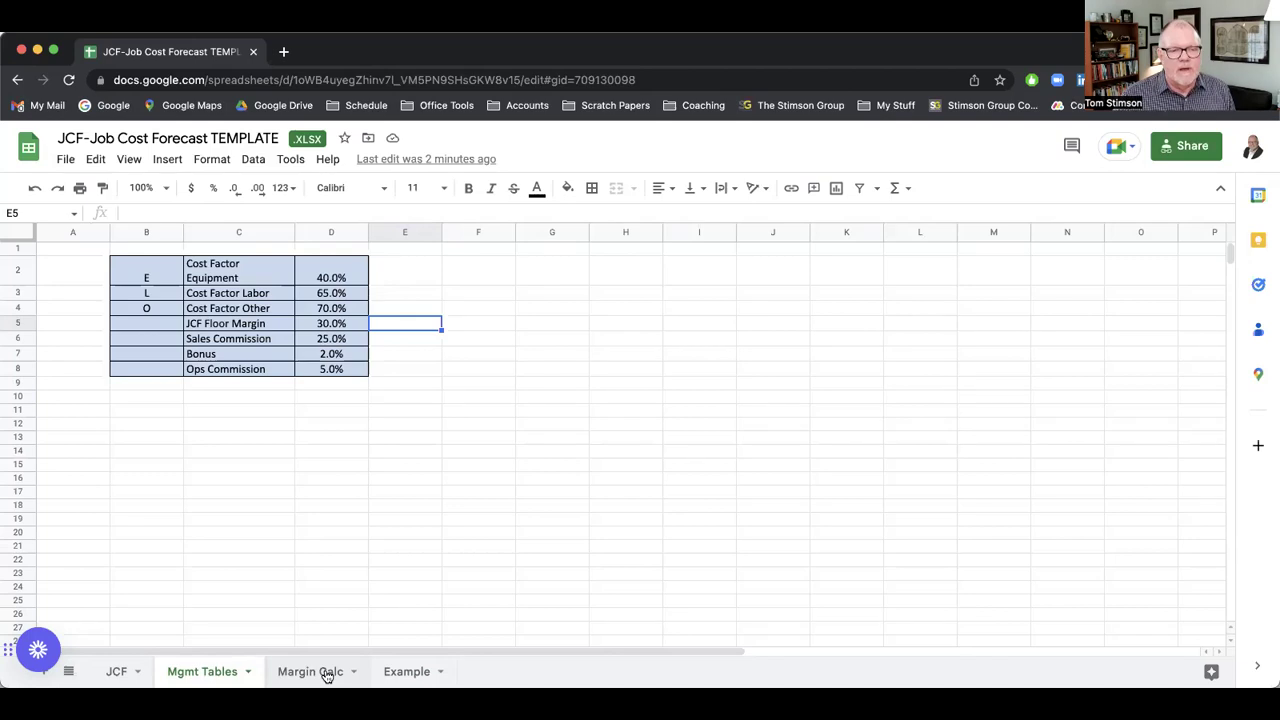
pyautogui.click(428, 675)
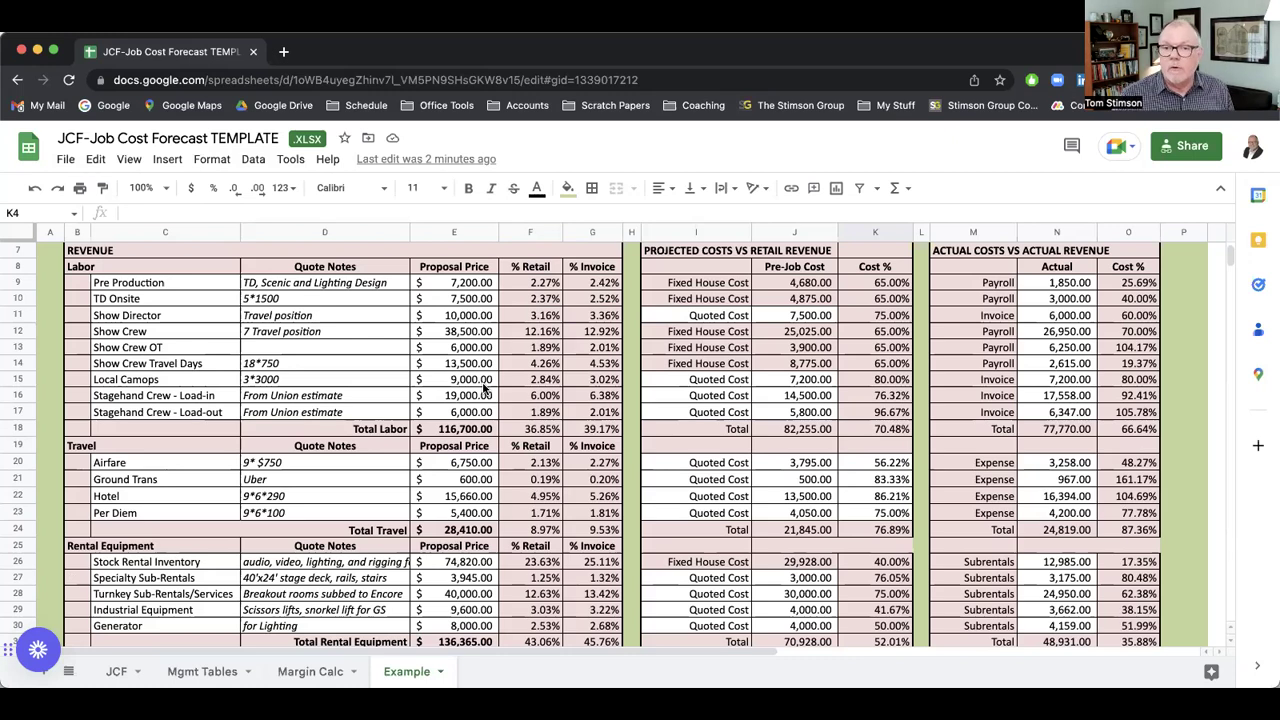
pyautogui.click(893, 381)
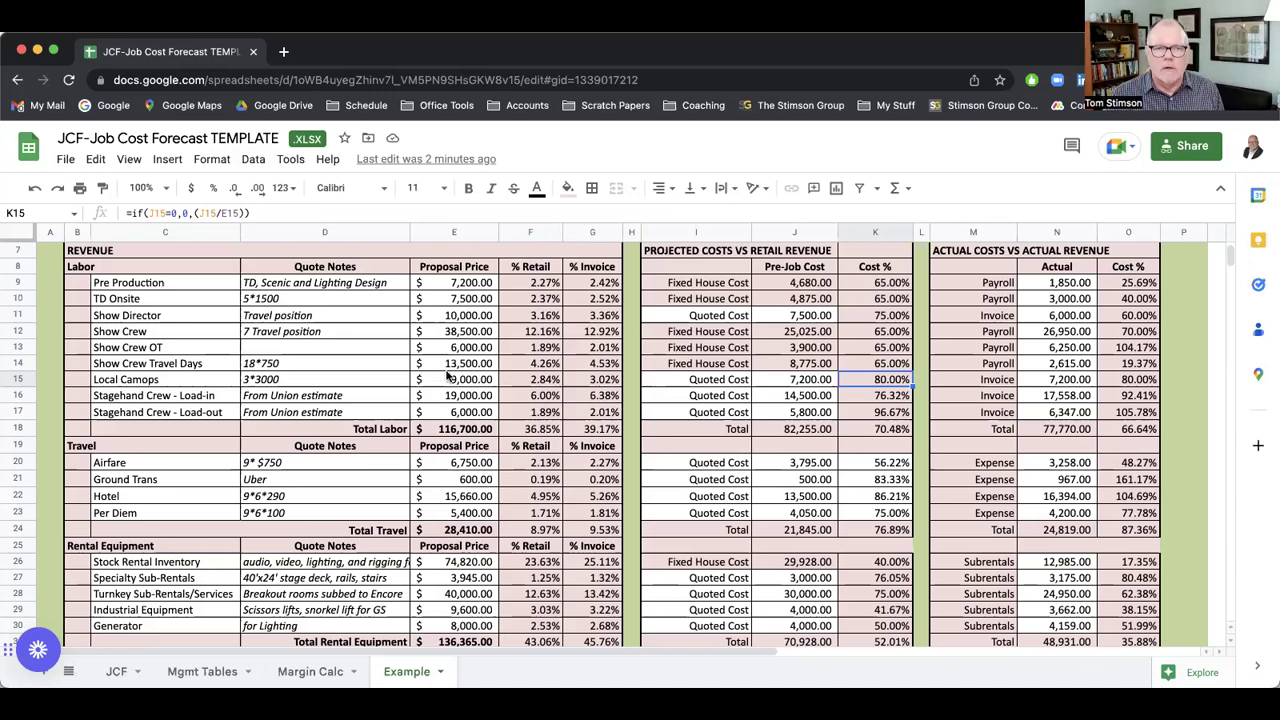
pyautogui.click(797, 381)
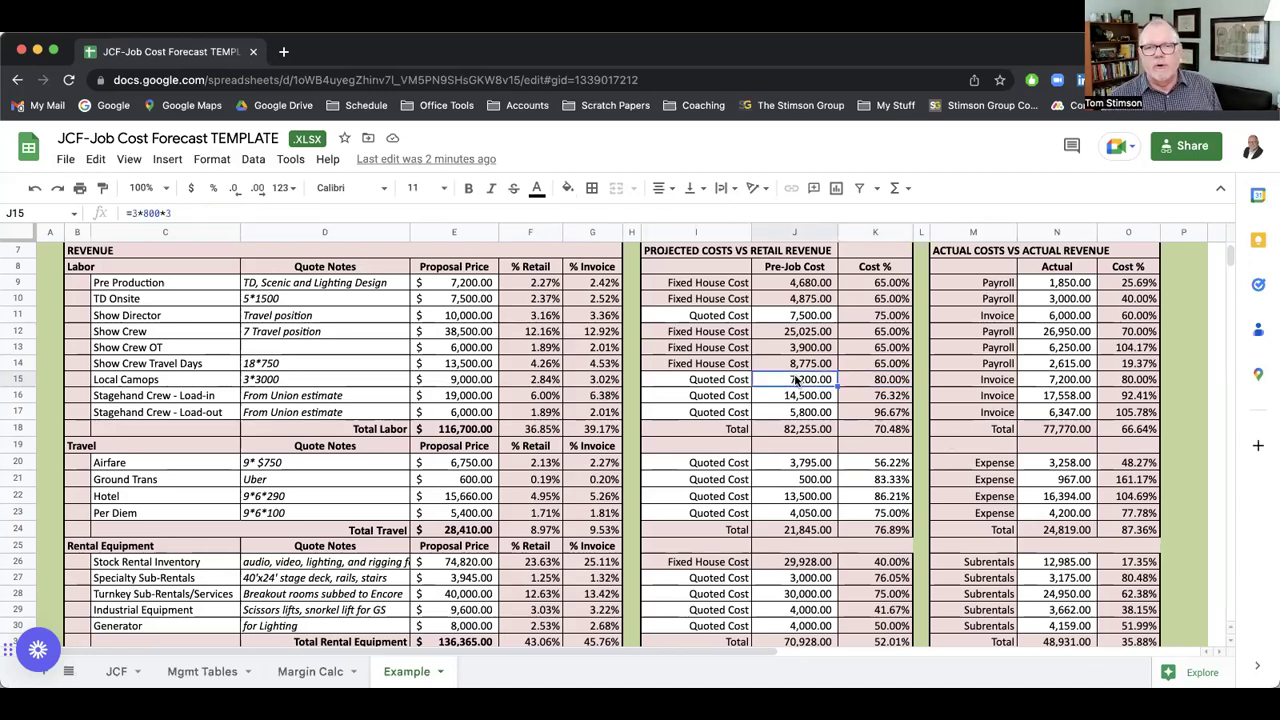
pyautogui.click(792, 317)
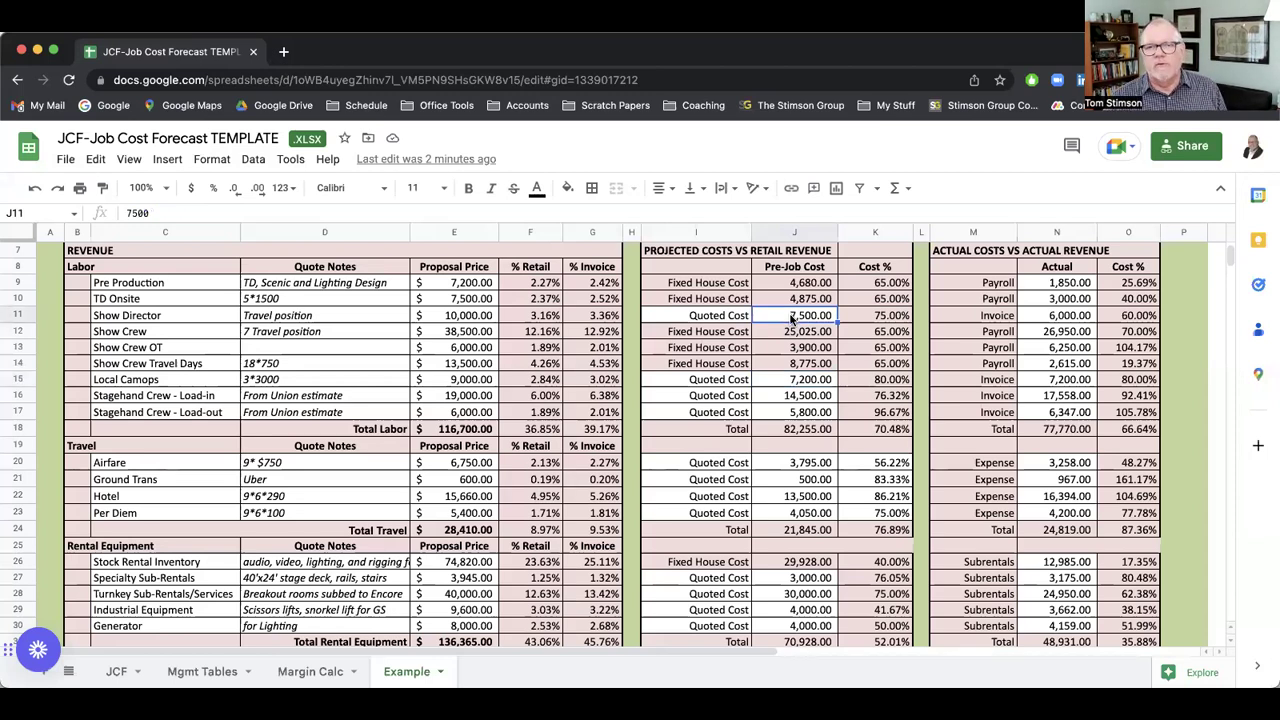
pyautogui.click(795, 351)
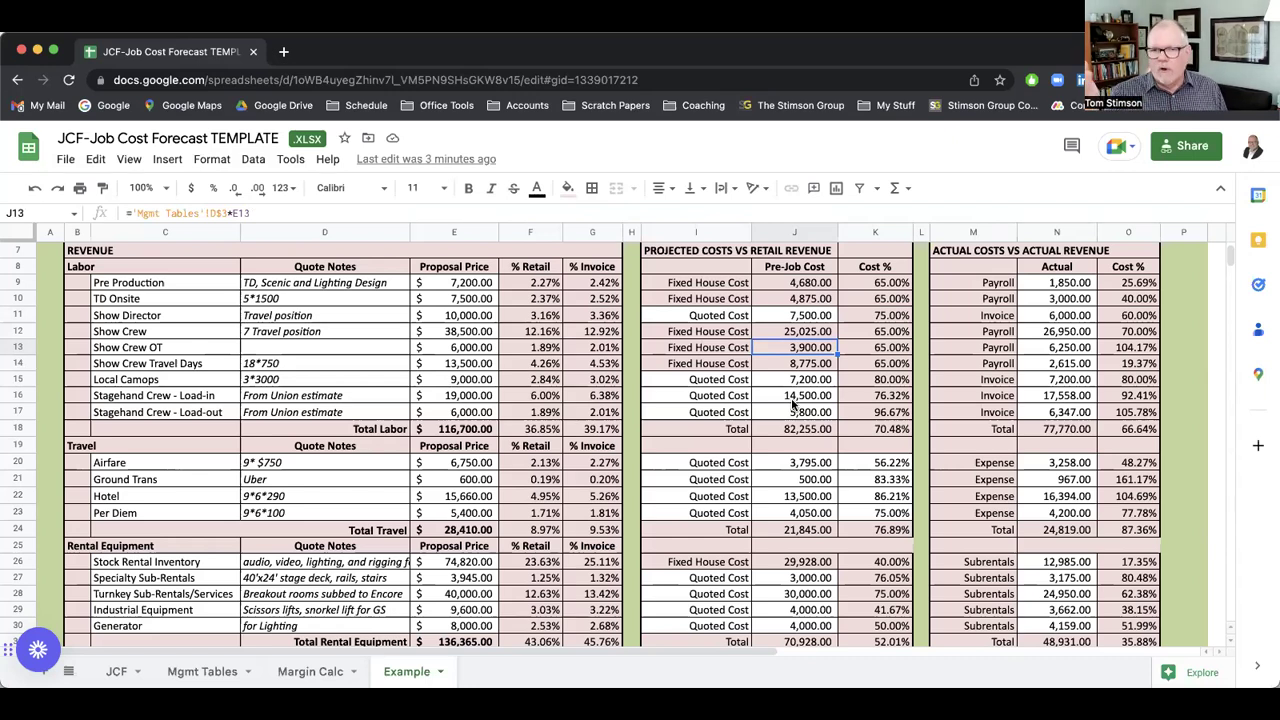
# Inspect the Airfare line's quote note and proposal price formula in the Example sheet's Travel section.
pyautogui.scroll(-3, 760, 475)
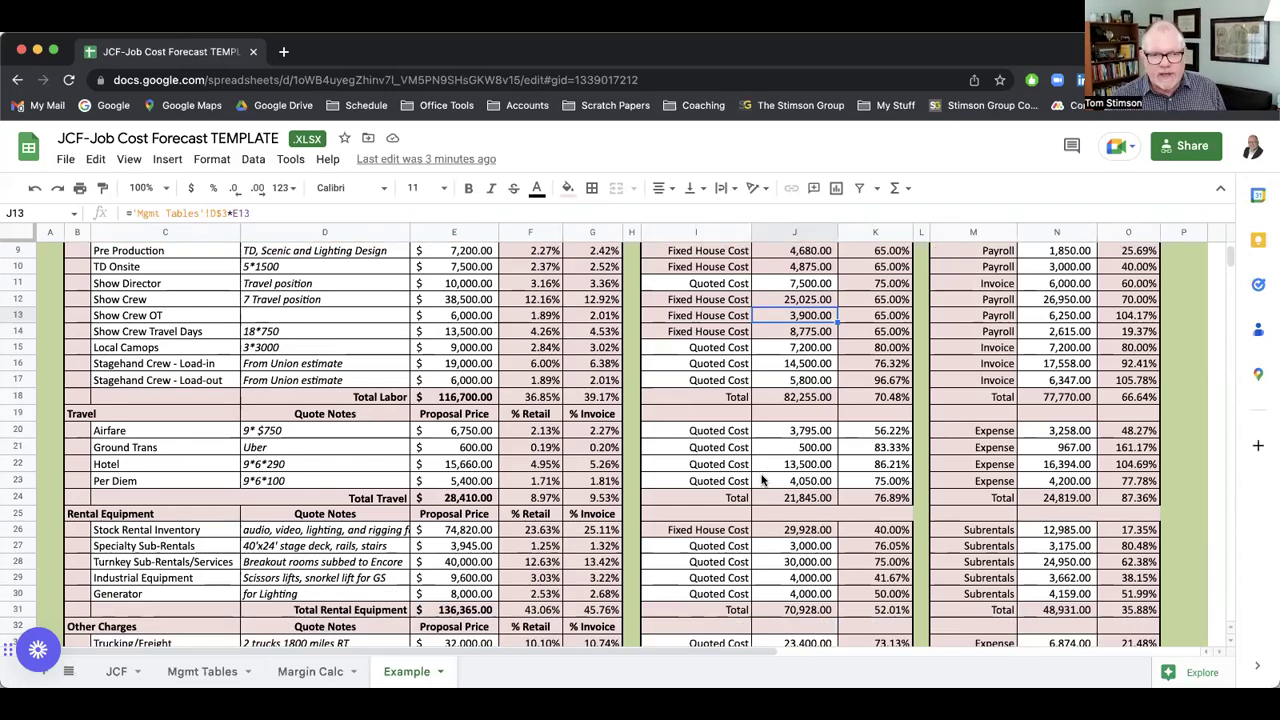
pyautogui.scroll(-3, 760, 481)
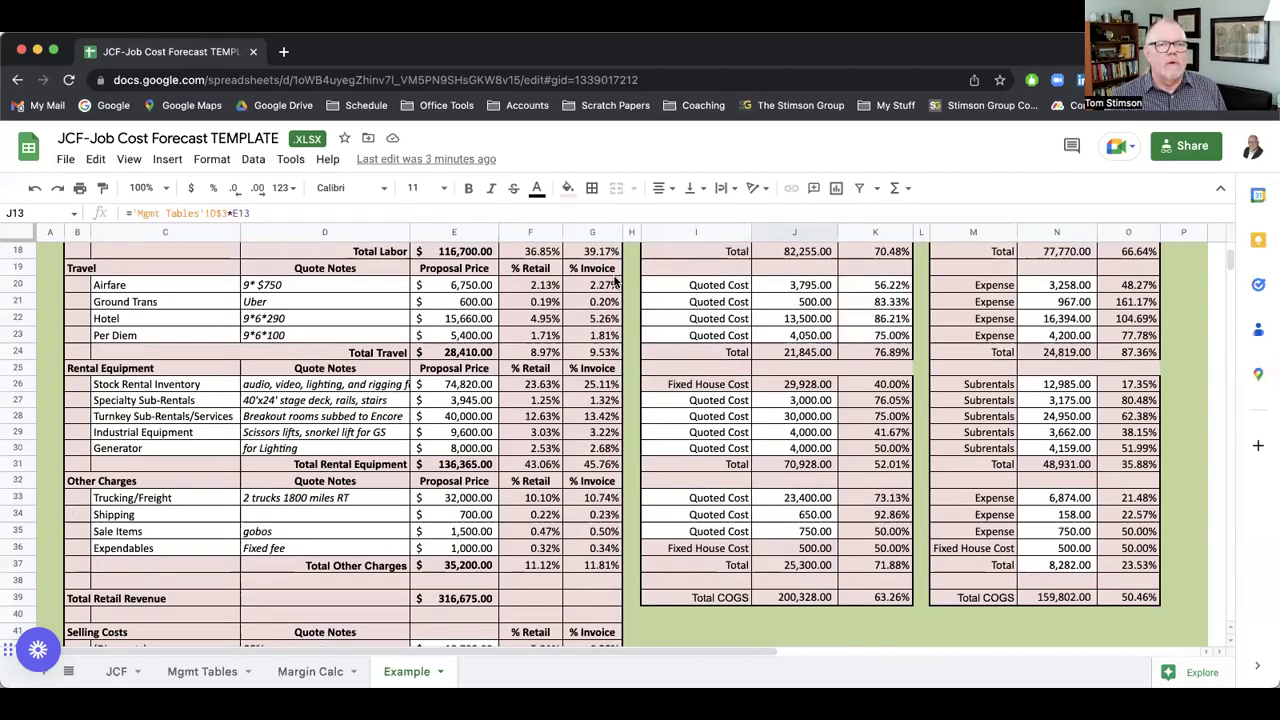
pyautogui.click(298, 288)
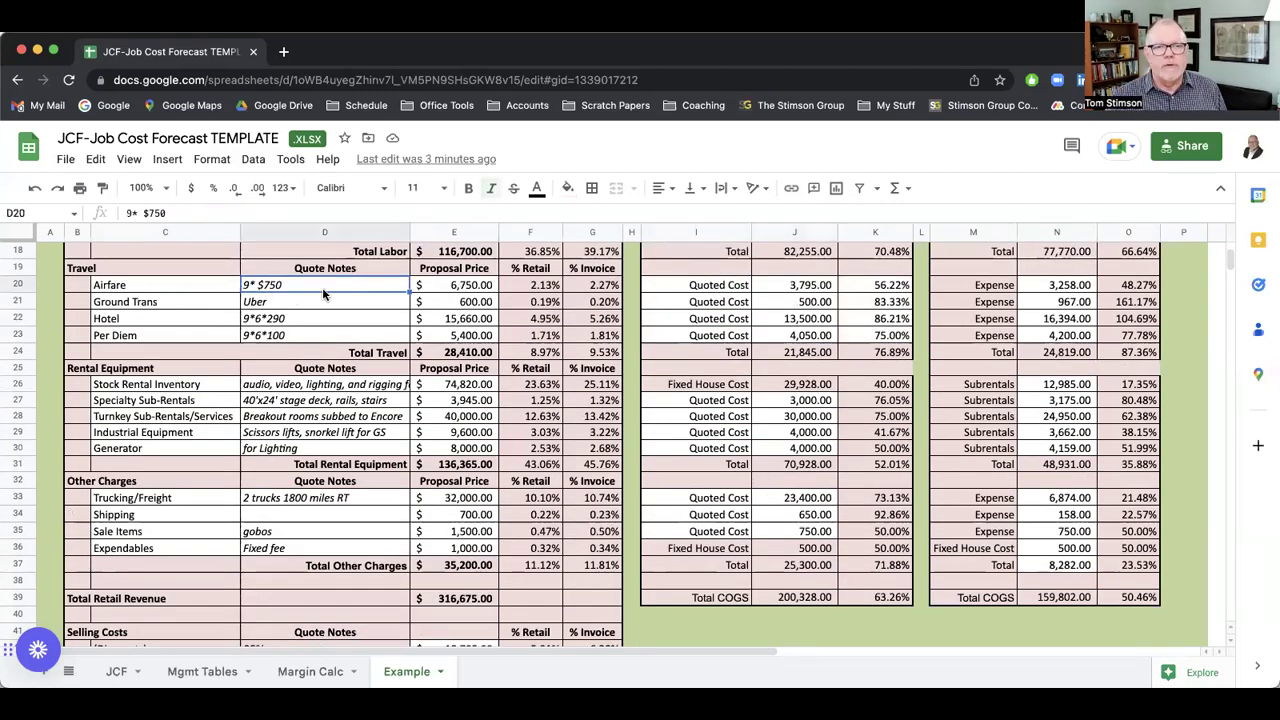
pyautogui.click(456, 290)
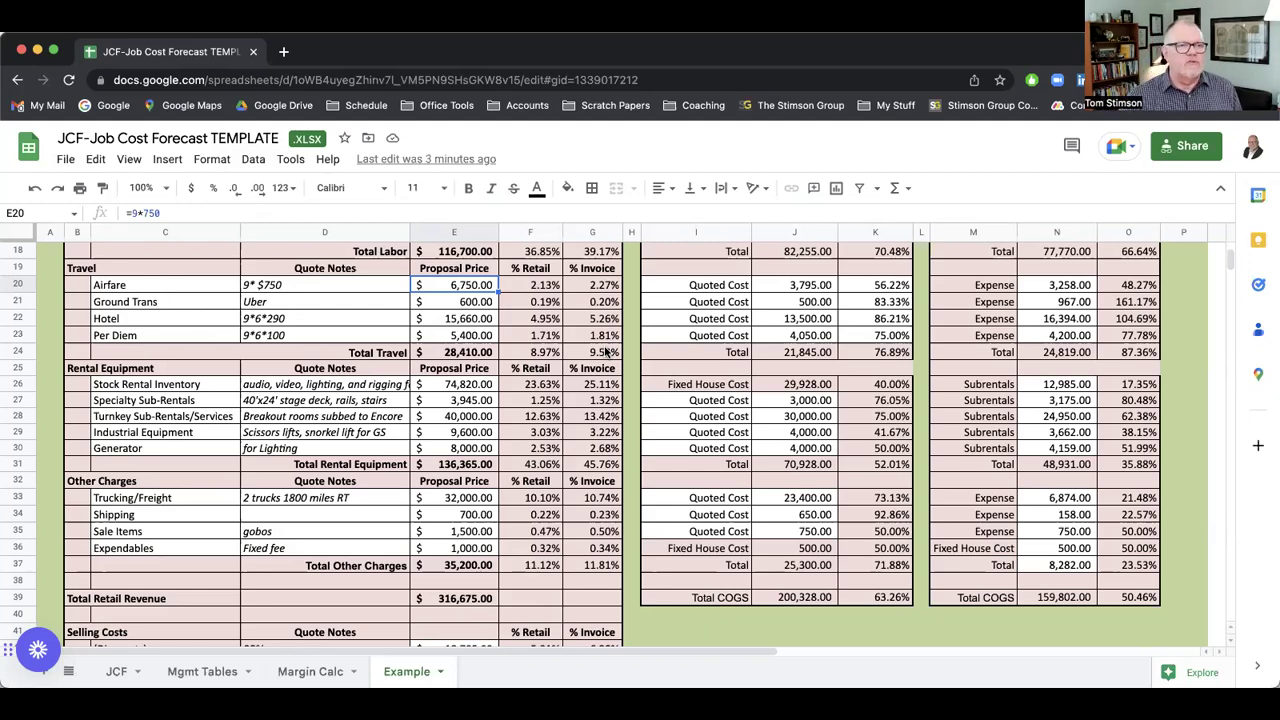
# Inspect the proposal price and pre-job cost formulas of Stock Rental Inventory in the Rental Equipment section.
pyautogui.scroll(-3, 605, 350)
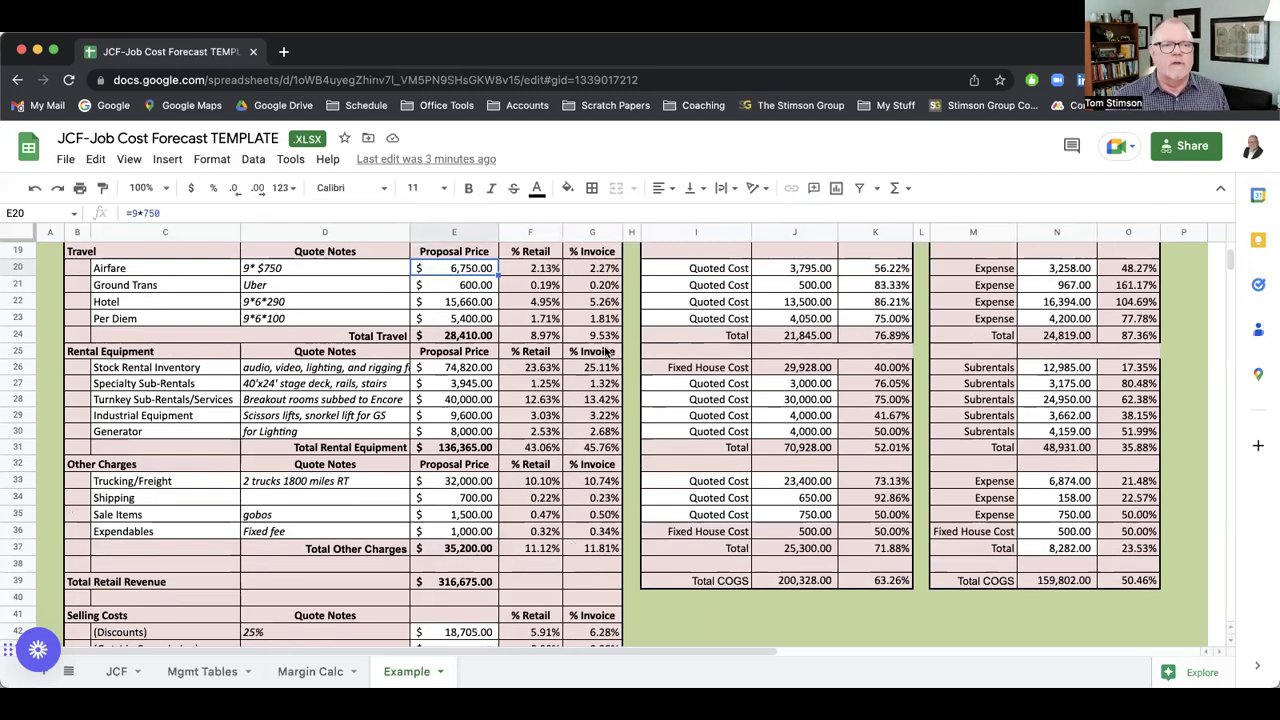
pyautogui.scroll(-2, 605, 350)
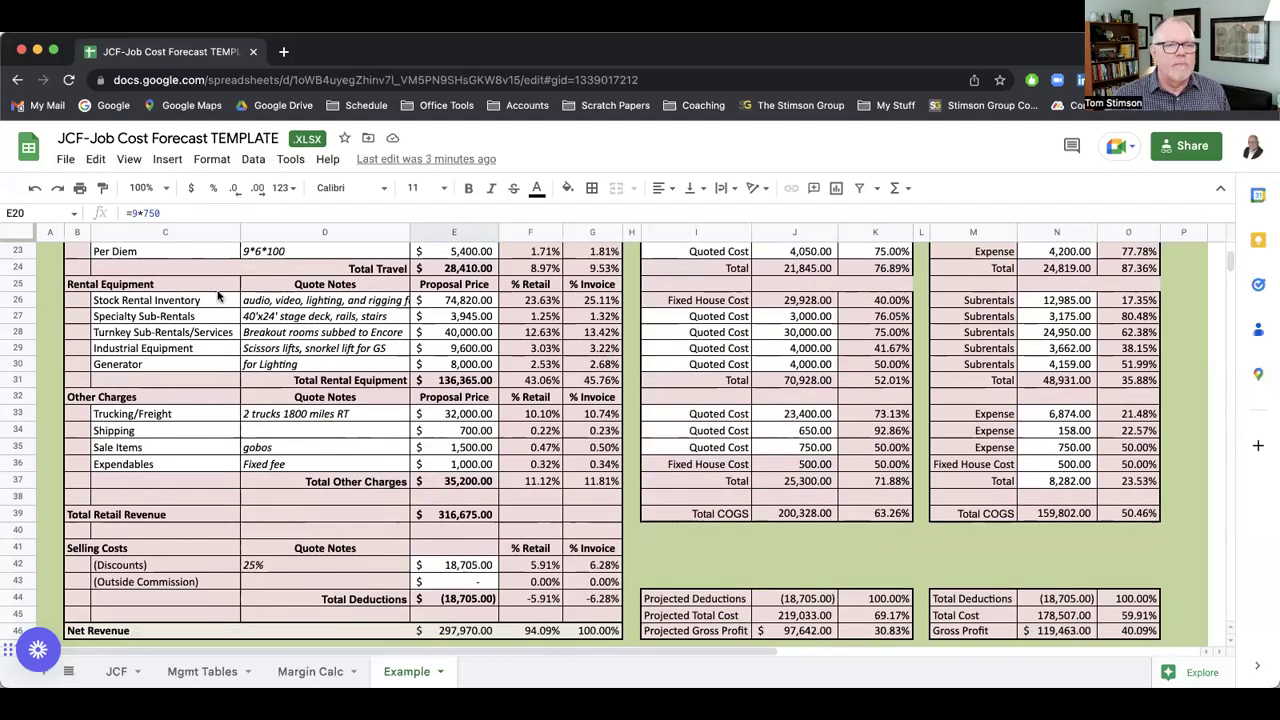
pyautogui.click(459, 302)
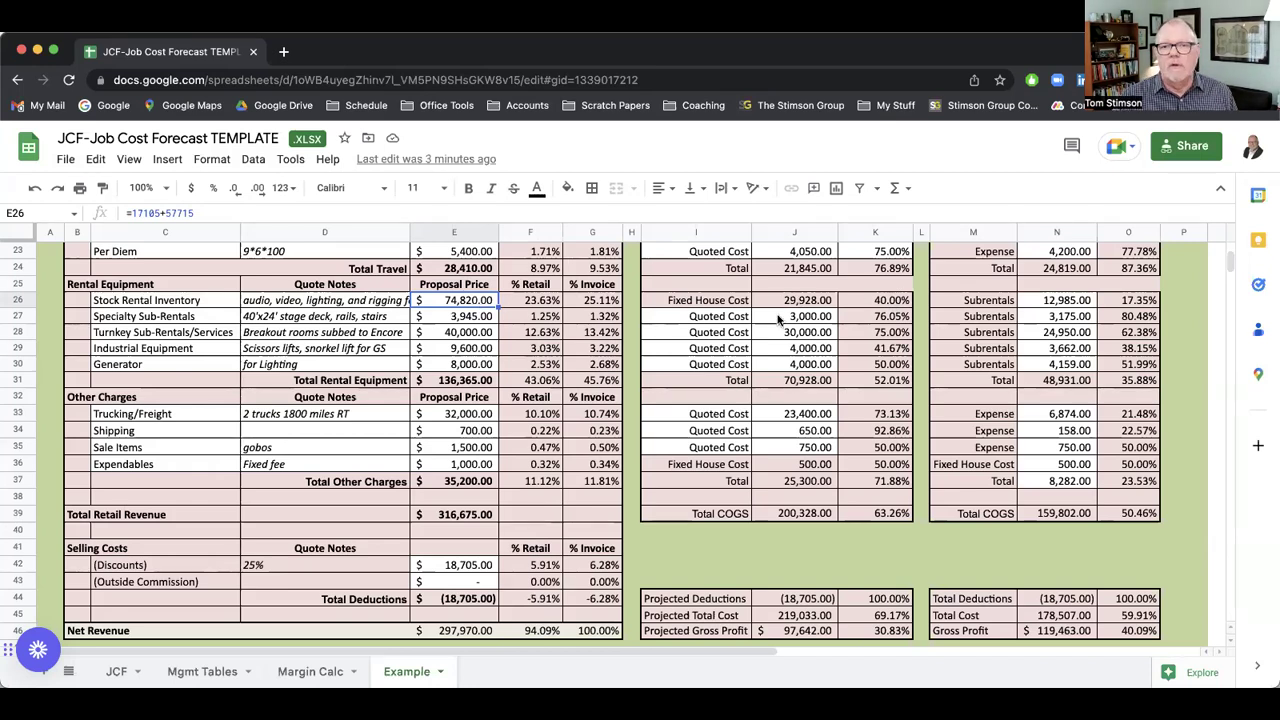
pyautogui.click(806, 303)
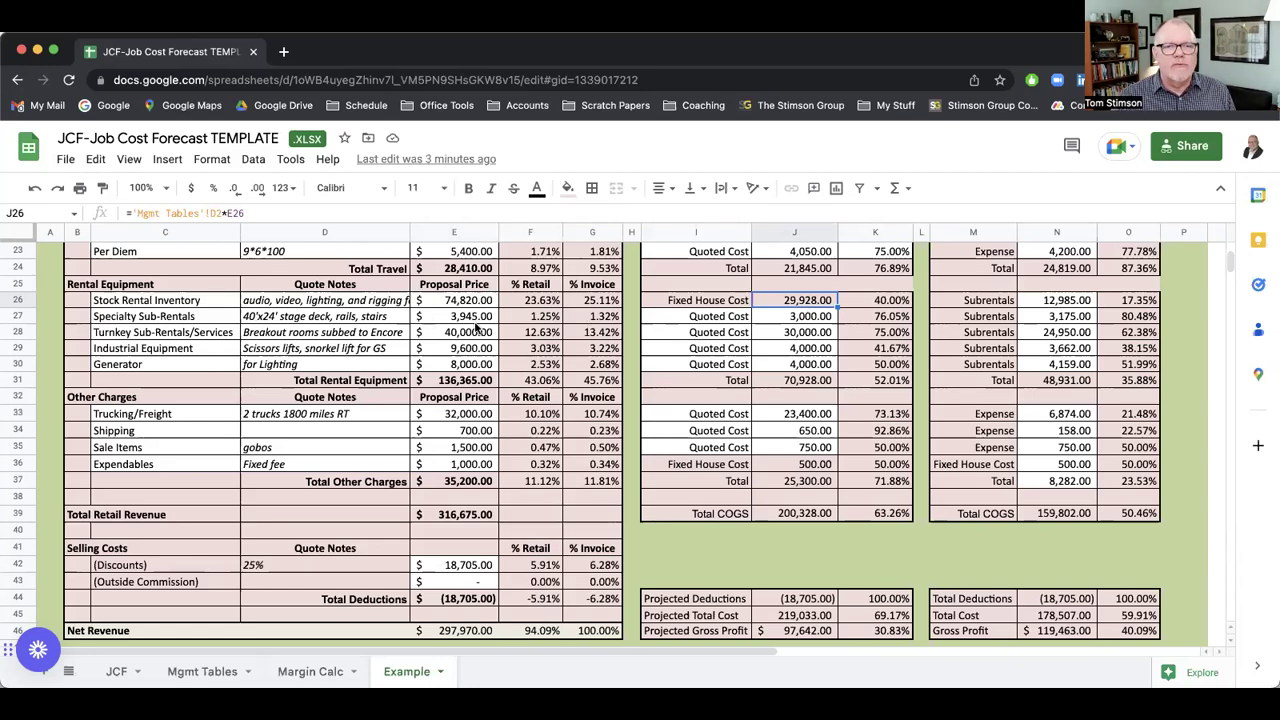
# Check the Specialty Sub-Rentals pre-job cost, then inspect the Discounts quote note and amount formula under Selling Costs.
pyautogui.click(814, 318)
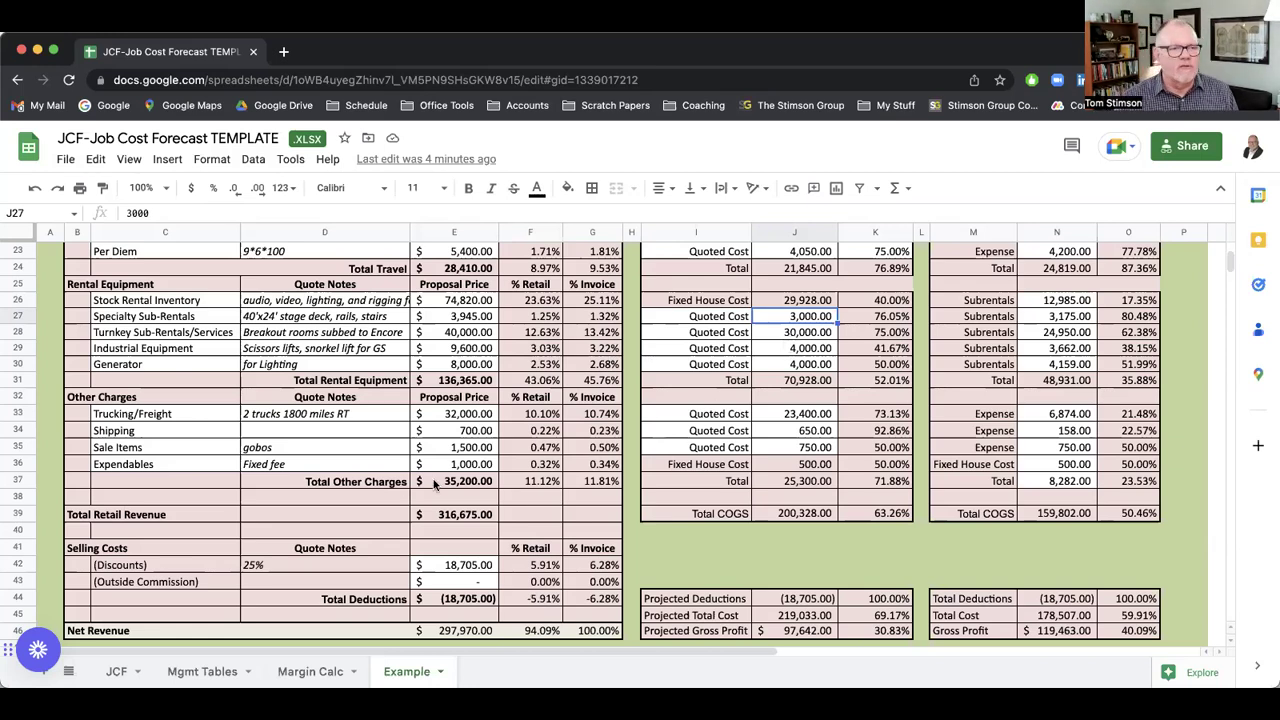
pyautogui.scroll(-1, 437, 478)
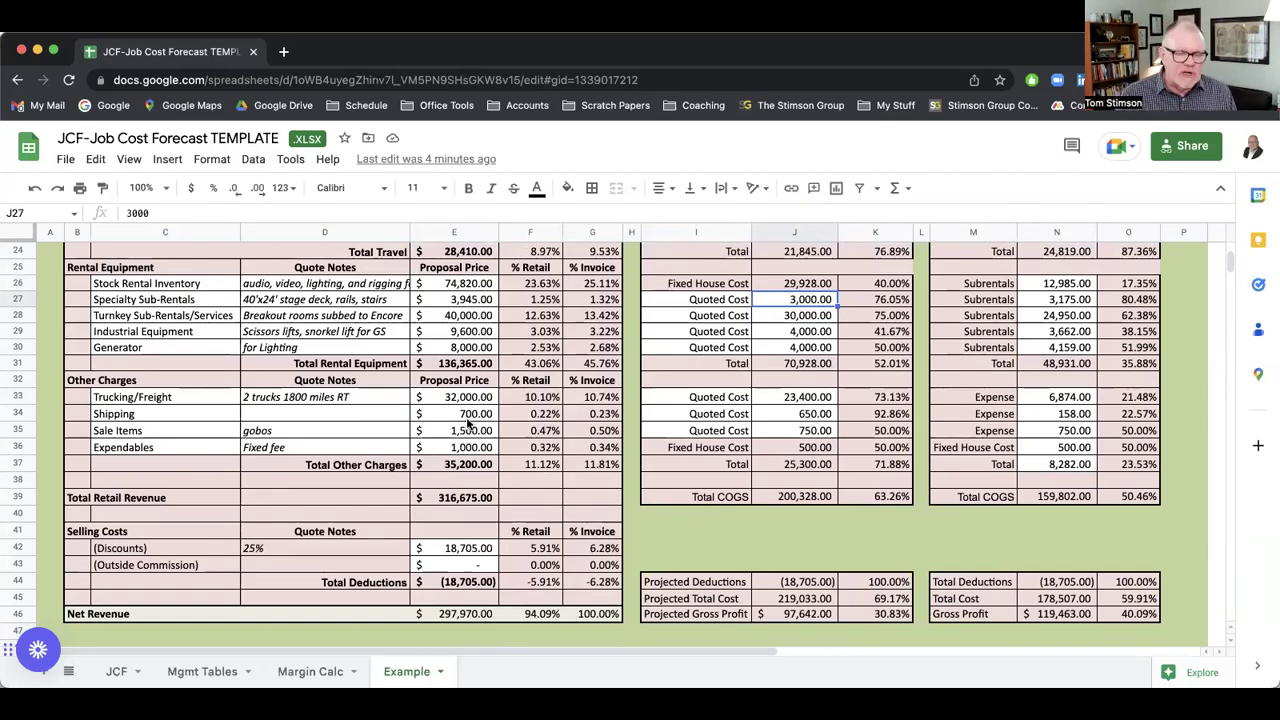
pyautogui.click(483, 530)
pyautogui.click(323, 557)
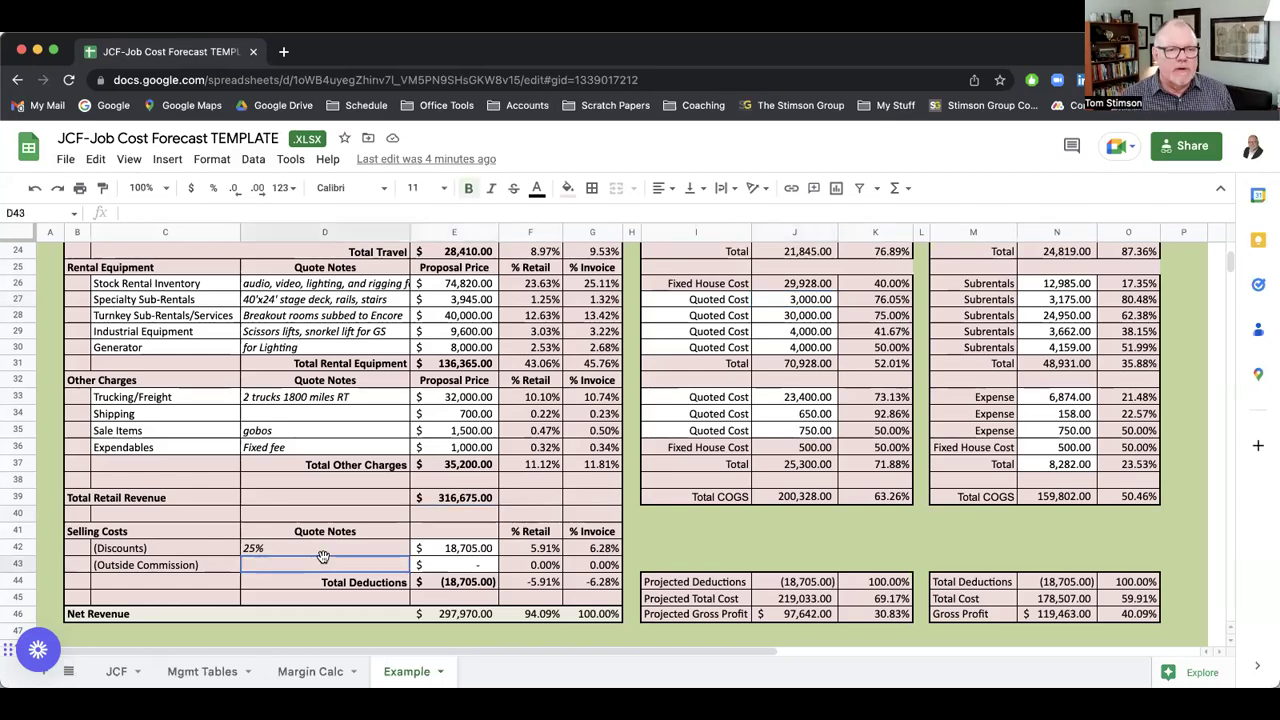
pyautogui.click(338, 545)
pyautogui.click(440, 552)
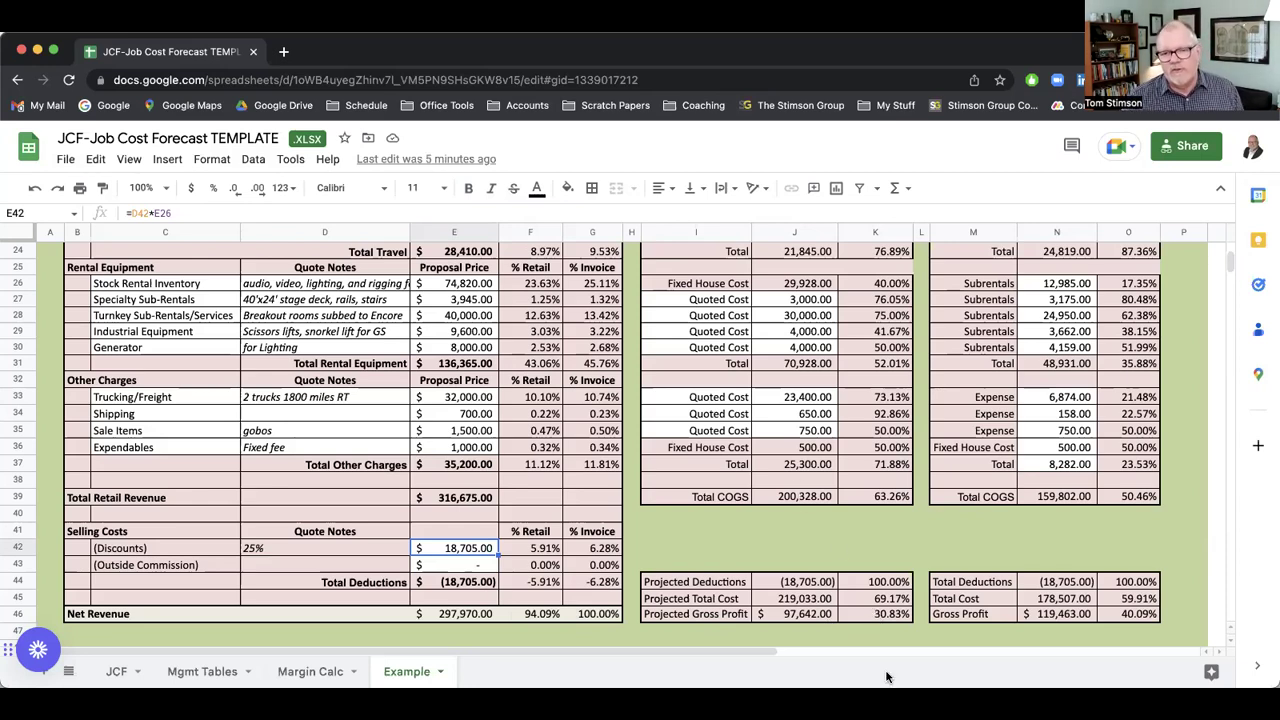
# Inspect the Projected Gross Profit percentage formula and review the Example sheet's revenue and projected cost sections that feed it.
pyautogui.click(891, 614)
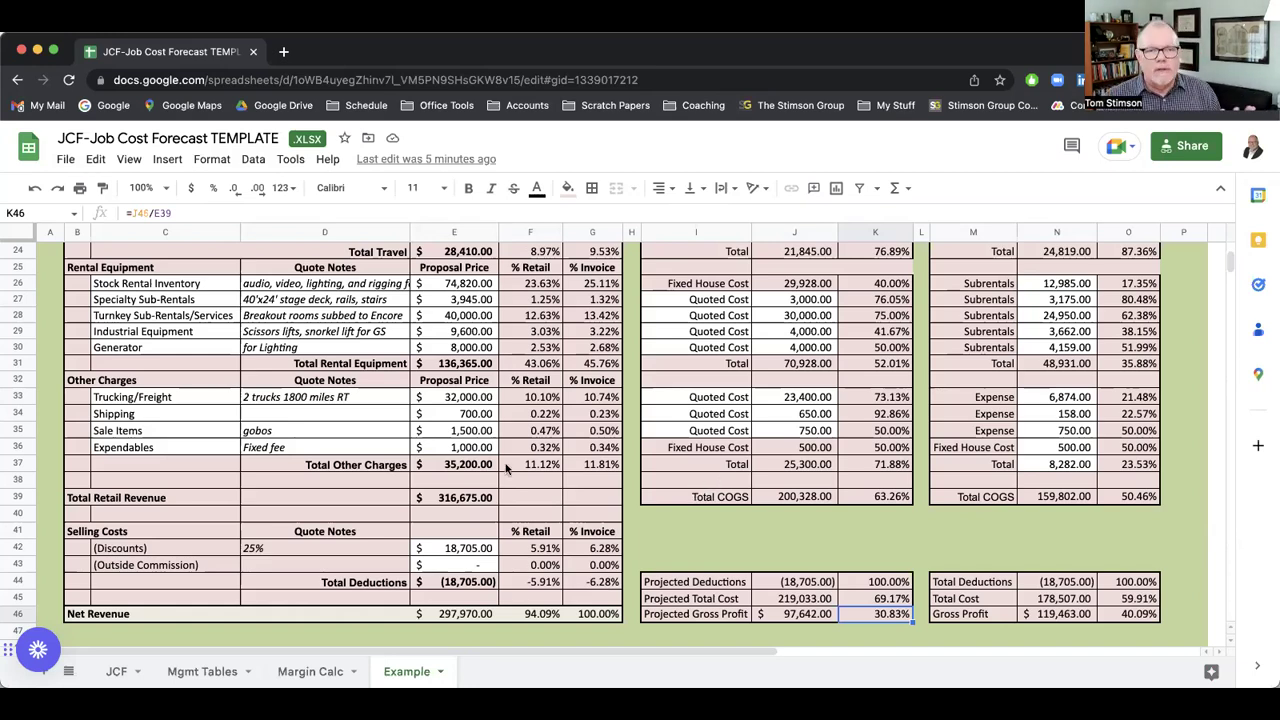
pyautogui.scroll(1, 443, 480)
pyautogui.scroll(8, 476, 364)
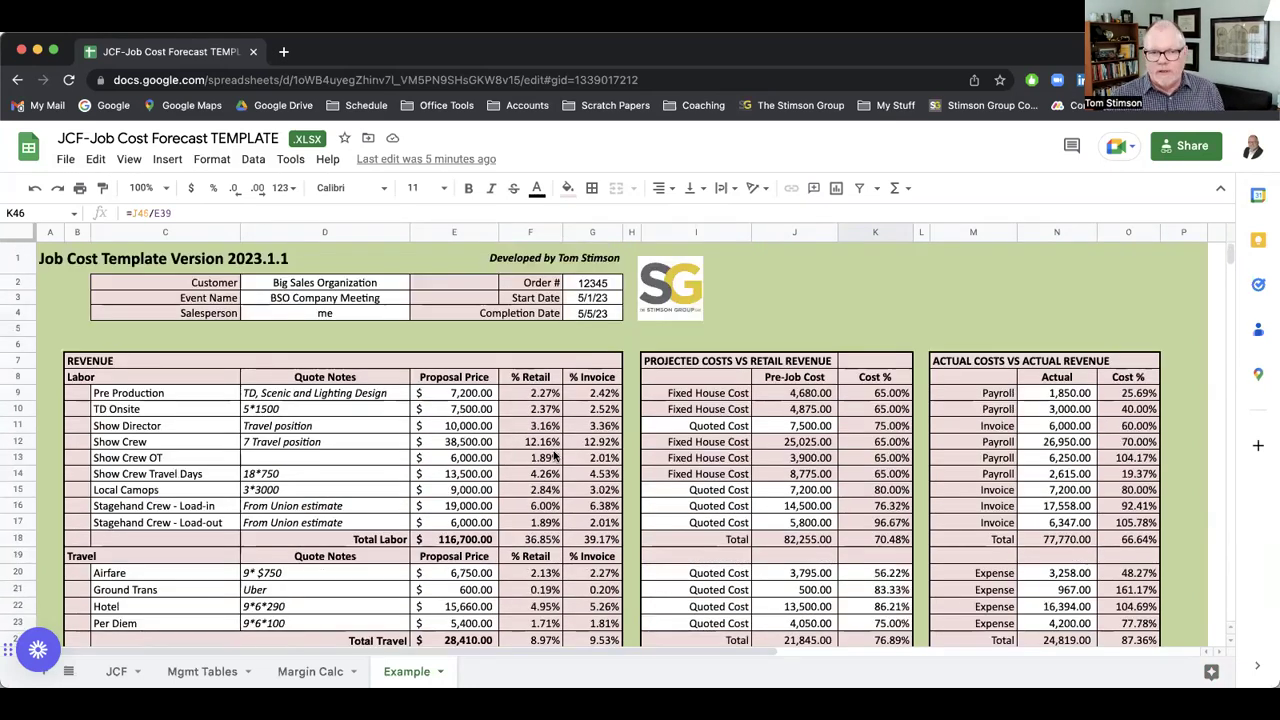
pyautogui.scroll(-5, 408, 438)
pyautogui.scroll(-2, 818, 527)
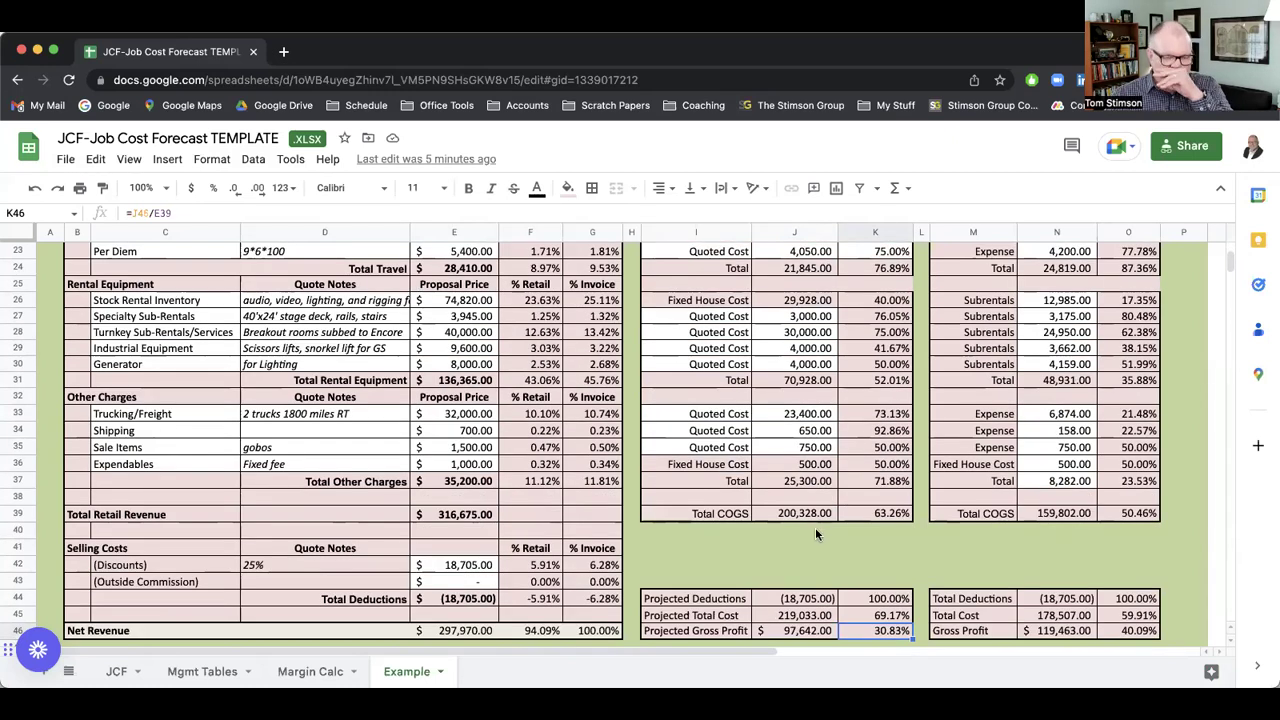
pyautogui.scroll(8, 887, 459)
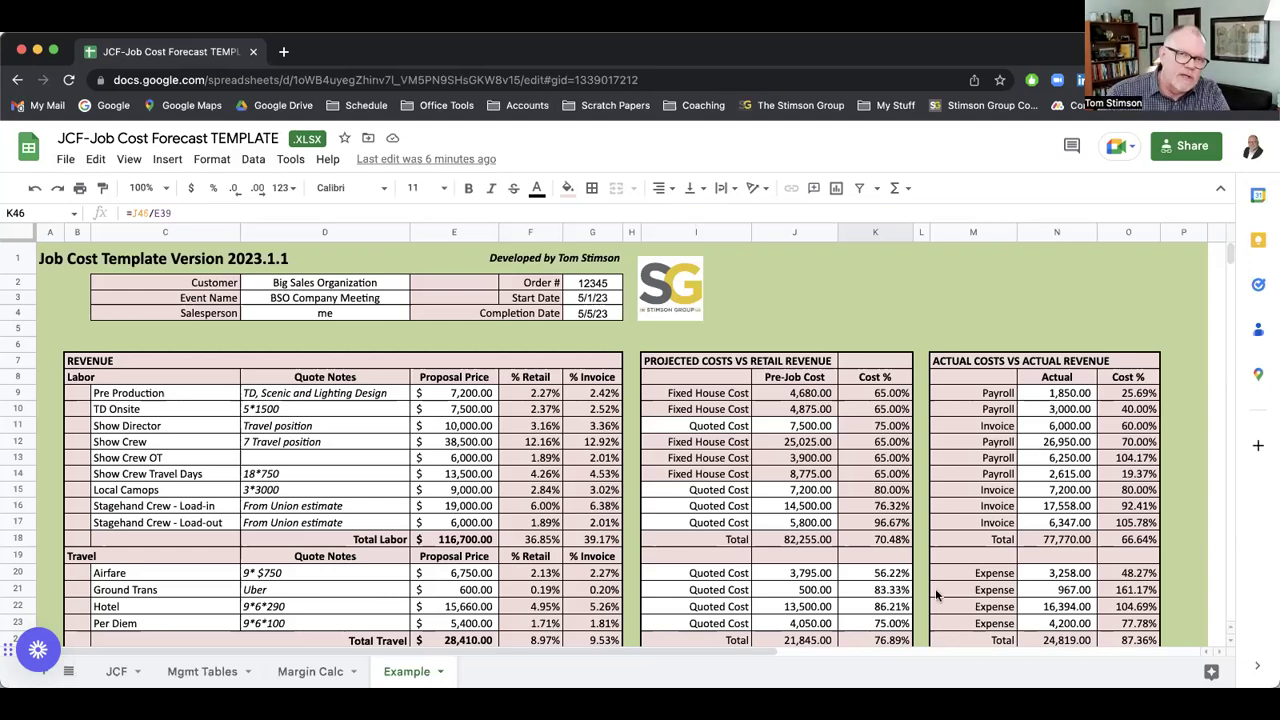
# Inspect the Show Crew OT line's actual cost and cost percentage formula in the actual costs section.
pyautogui.scroll(-1, 1073, 452)
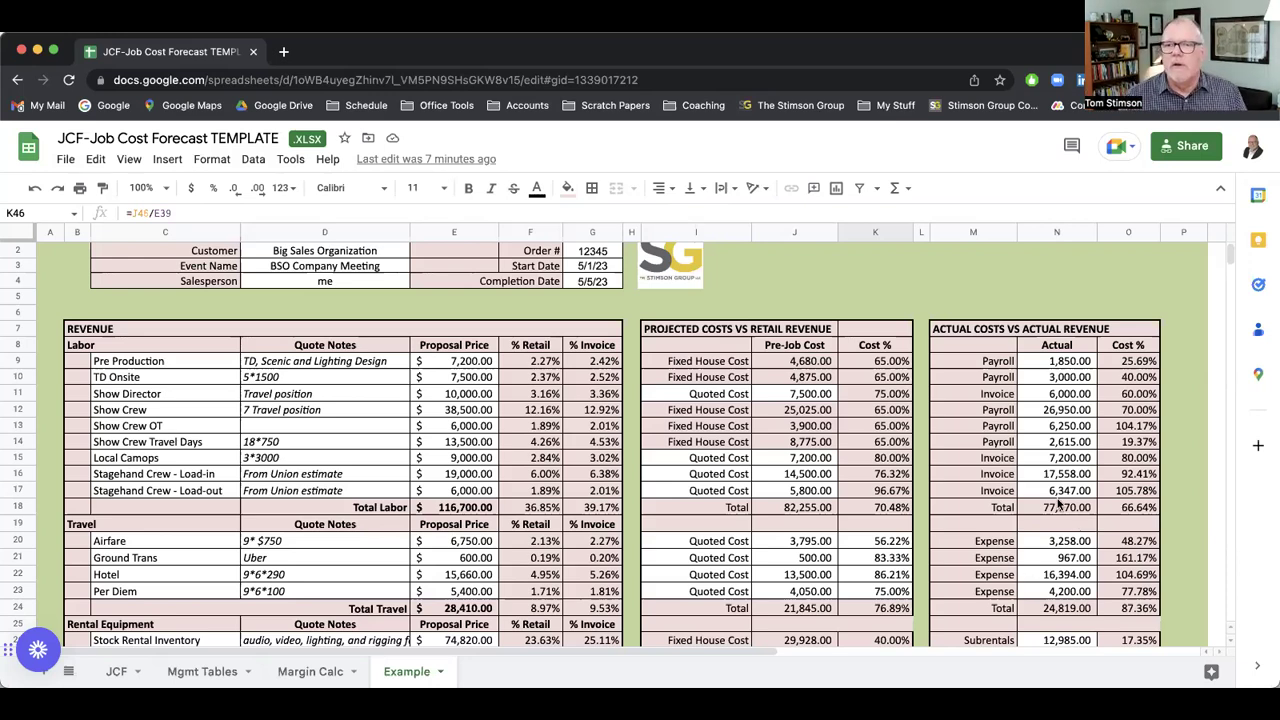
pyautogui.scroll(-3, 1061, 506)
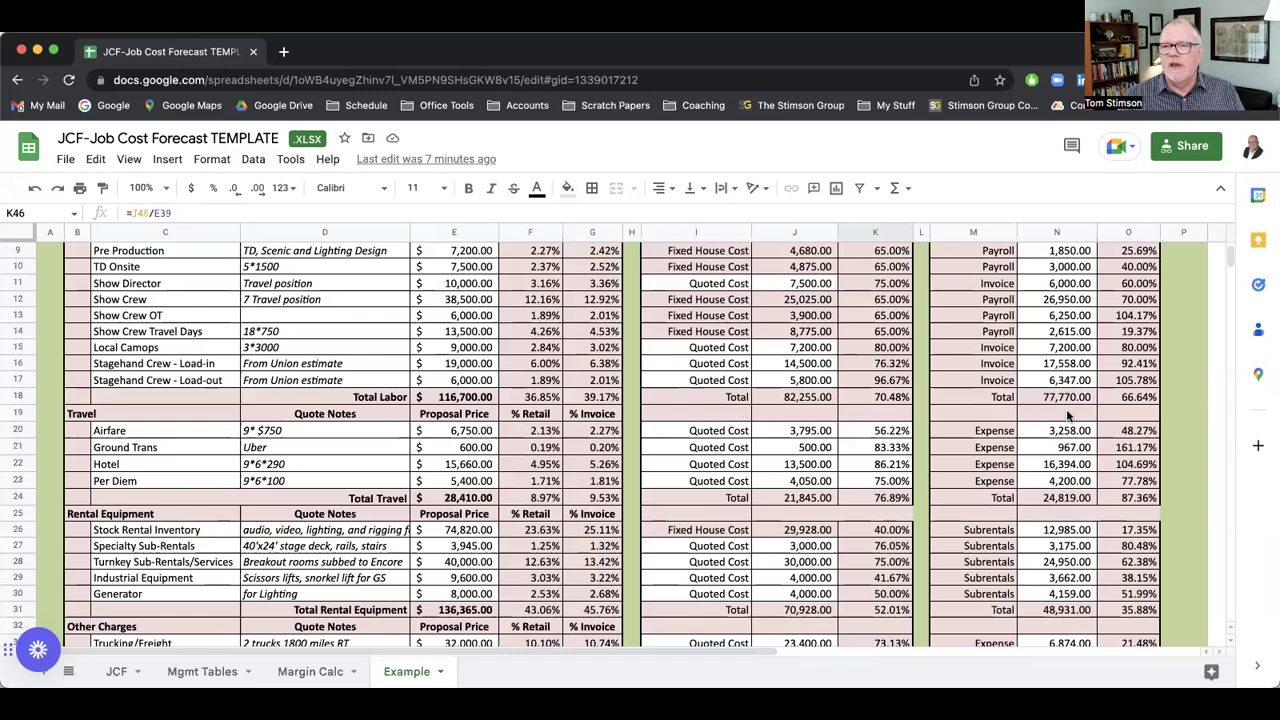
pyautogui.scroll(1, 1068, 412)
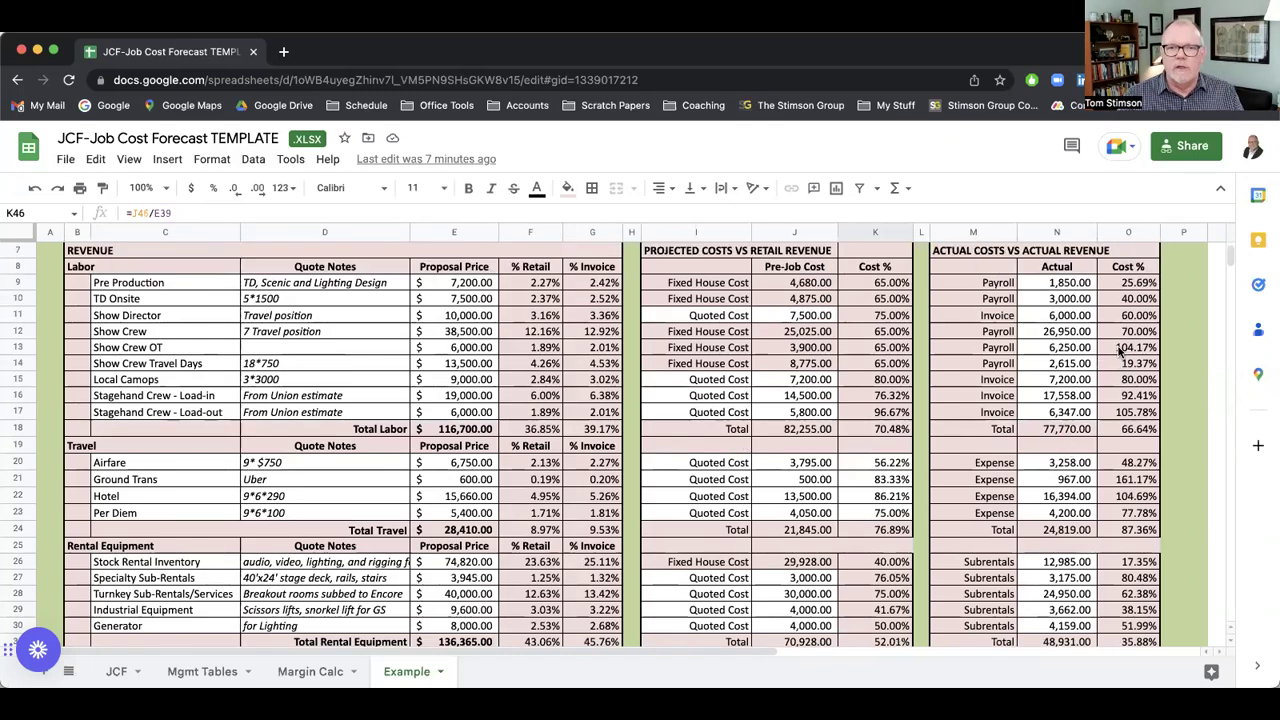
pyautogui.click(1074, 352)
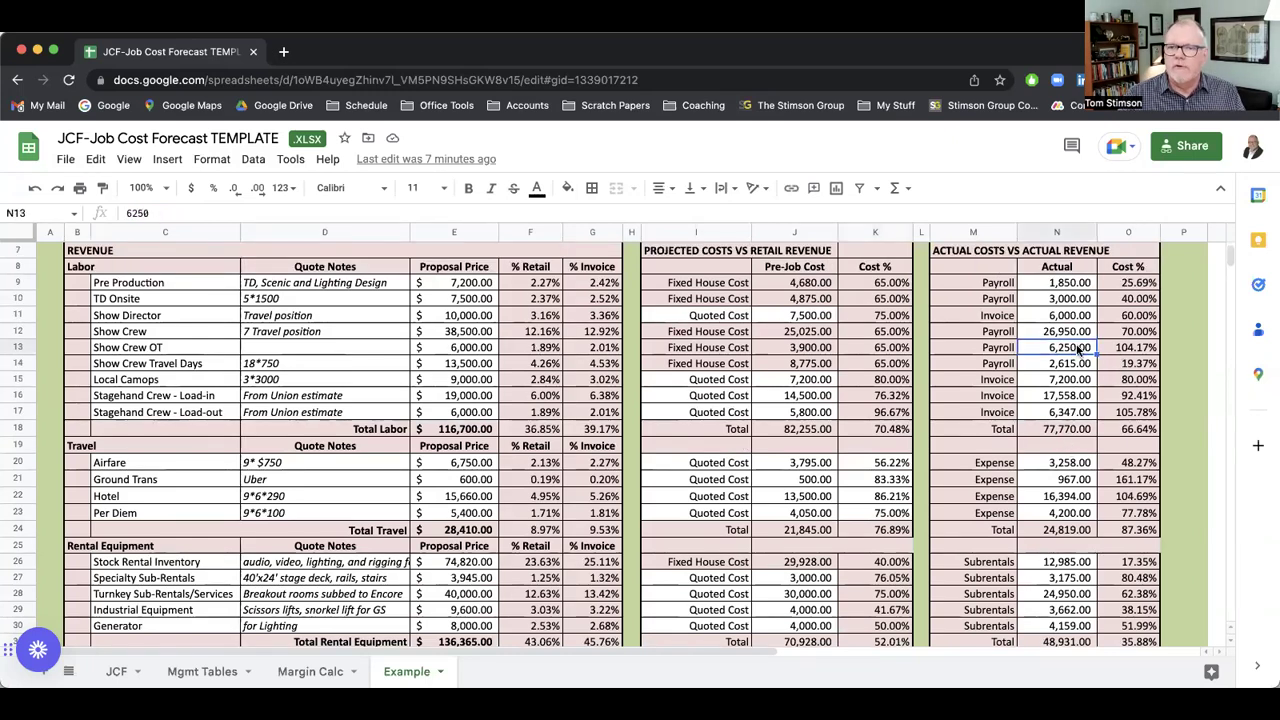
pyautogui.click(1127, 349)
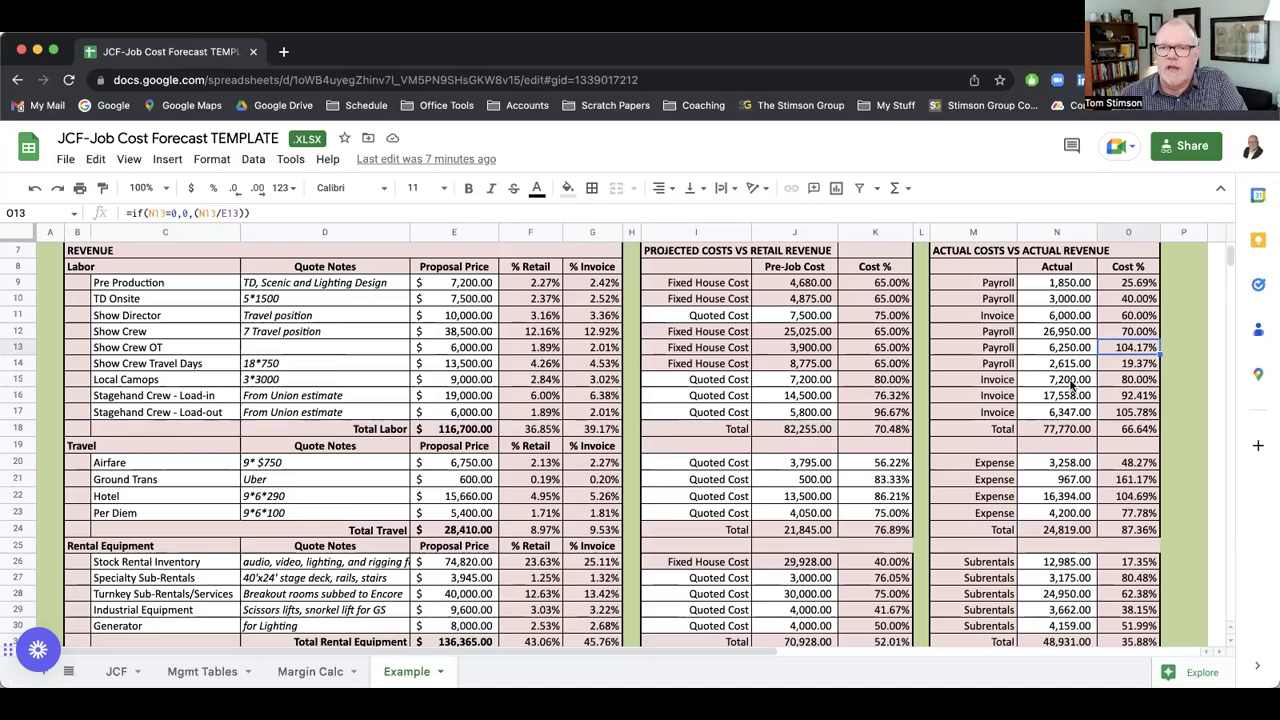
# Review the actual costs for travel, rental equipment and other charges, and inspect the Total COGS cost percentage formula.
pyautogui.scroll(-5, 1072, 386)
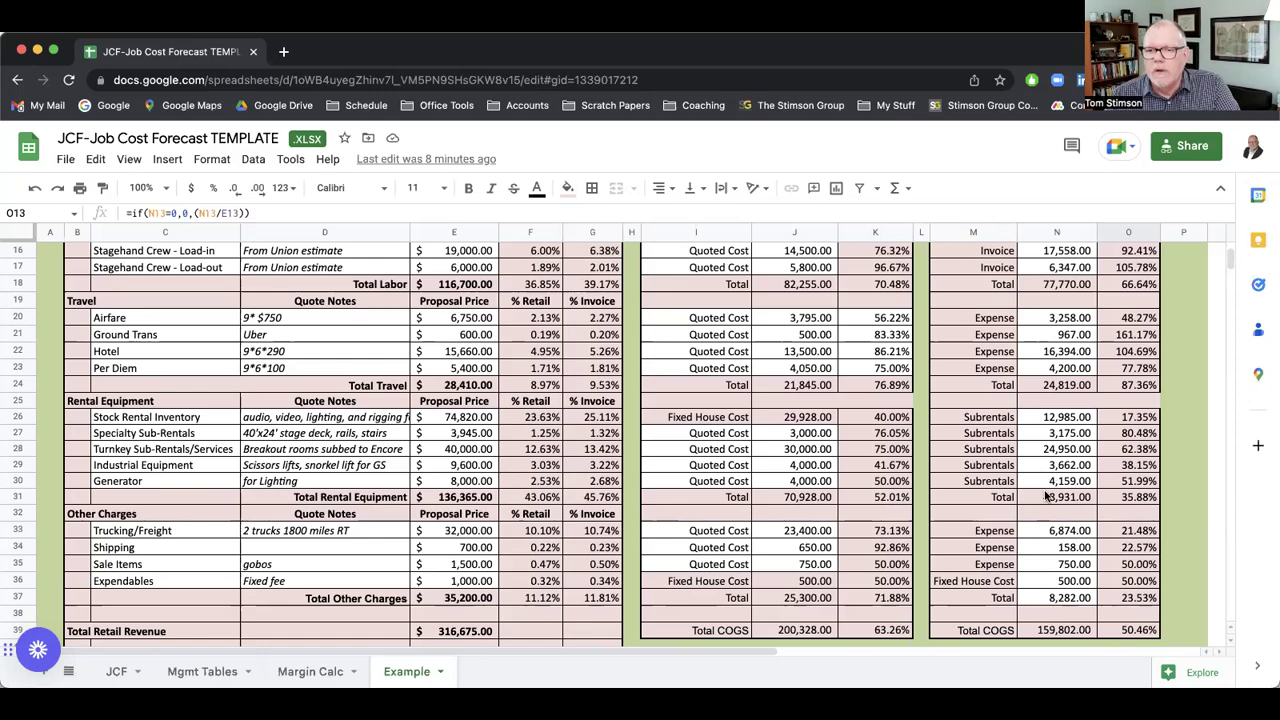
pyautogui.scroll(-1, 1048, 497)
pyautogui.click(1125, 597)
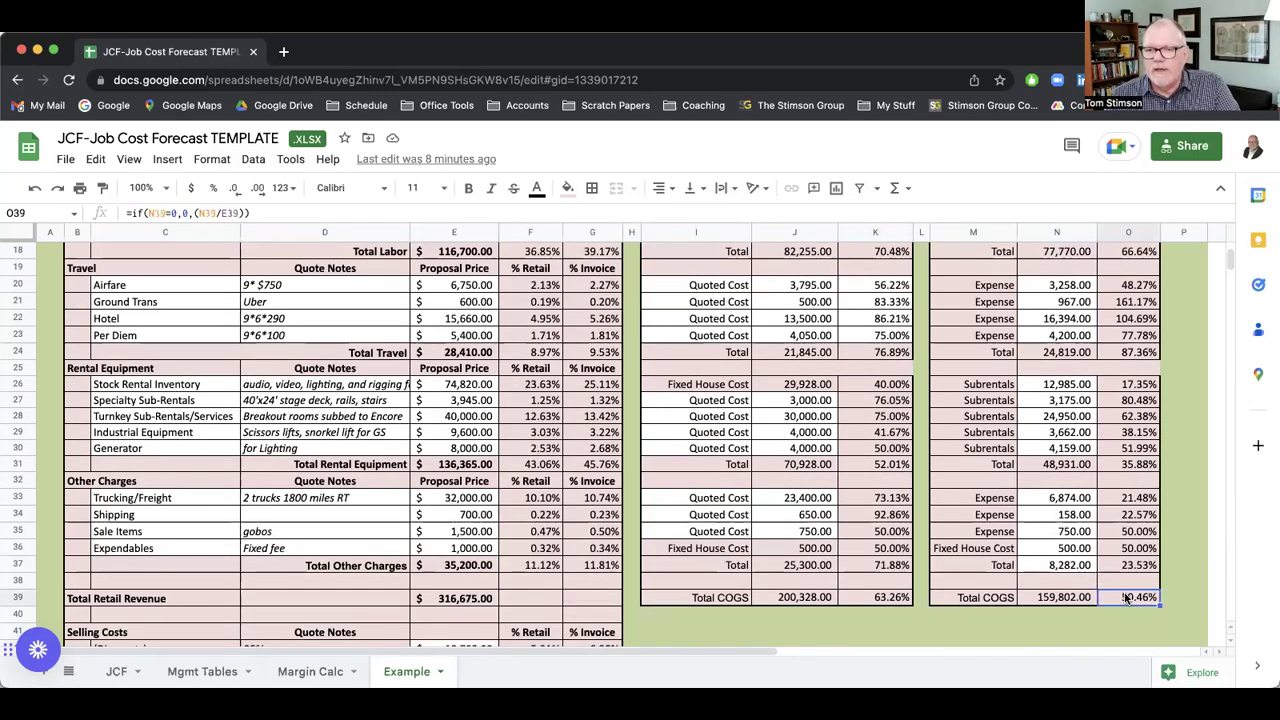
# Inspect the actual Total Deductions cells and compare the actual Gross Profit percentage formula with the projected one.
pyautogui.scroll(-1, 1128, 584)
pyautogui.scroll(-3, 1128, 575)
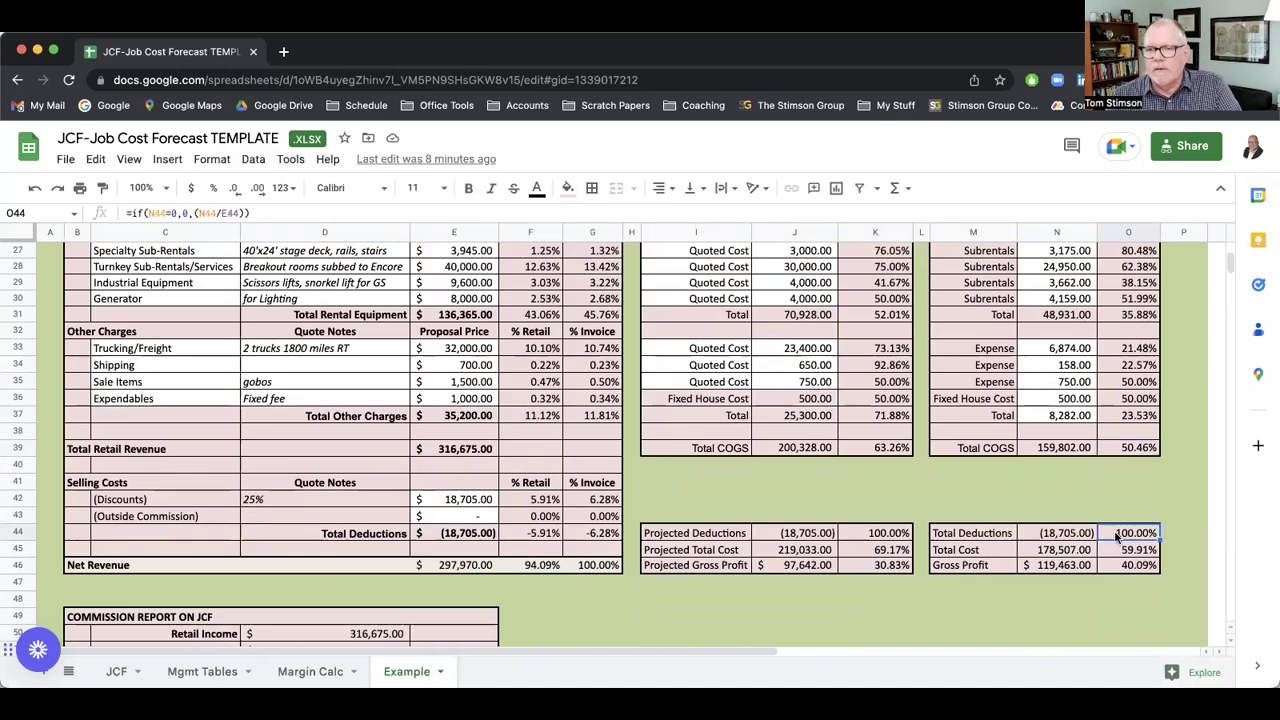
pyautogui.click(1090, 537)
pyautogui.click(1146, 564)
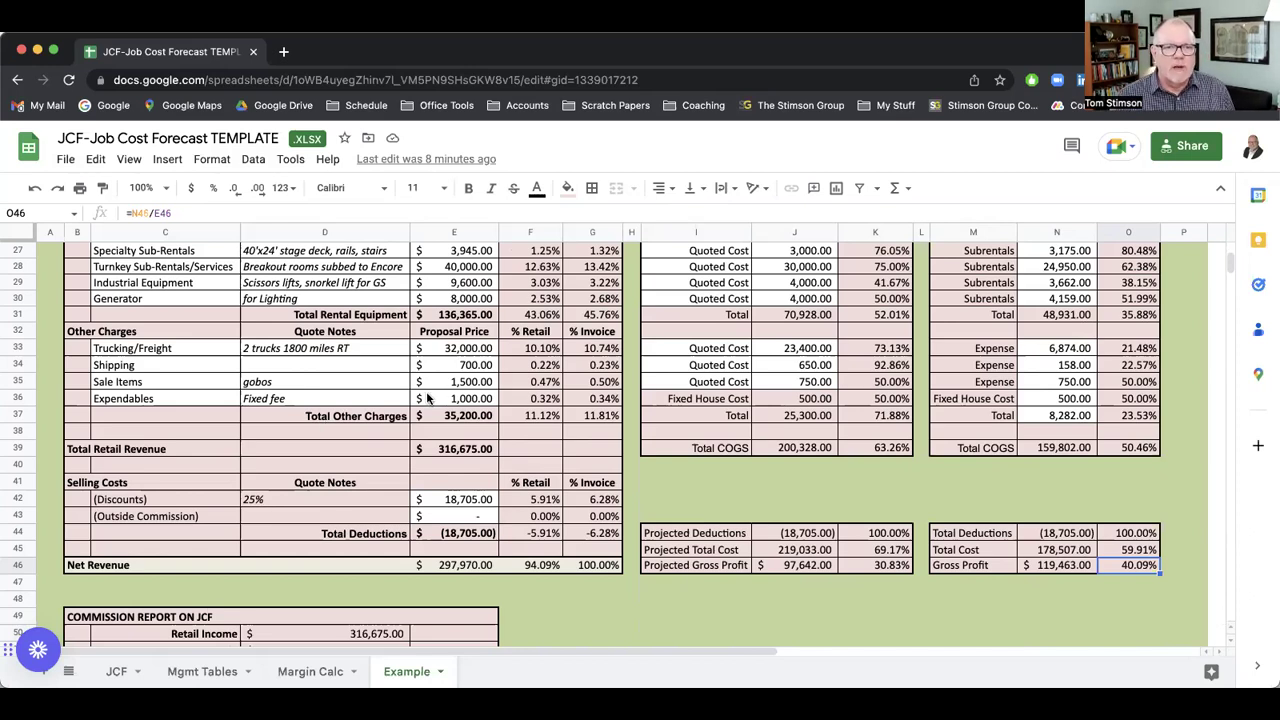
pyautogui.click(878, 567)
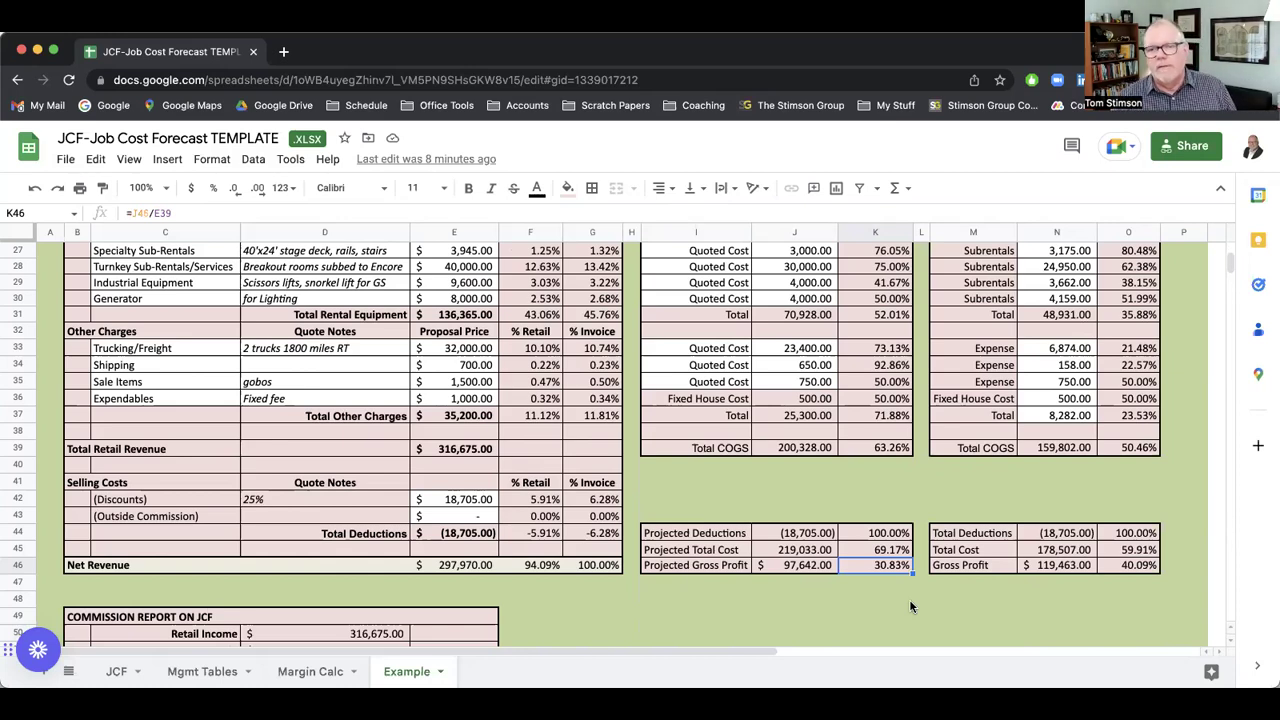
pyautogui.click(1147, 566)
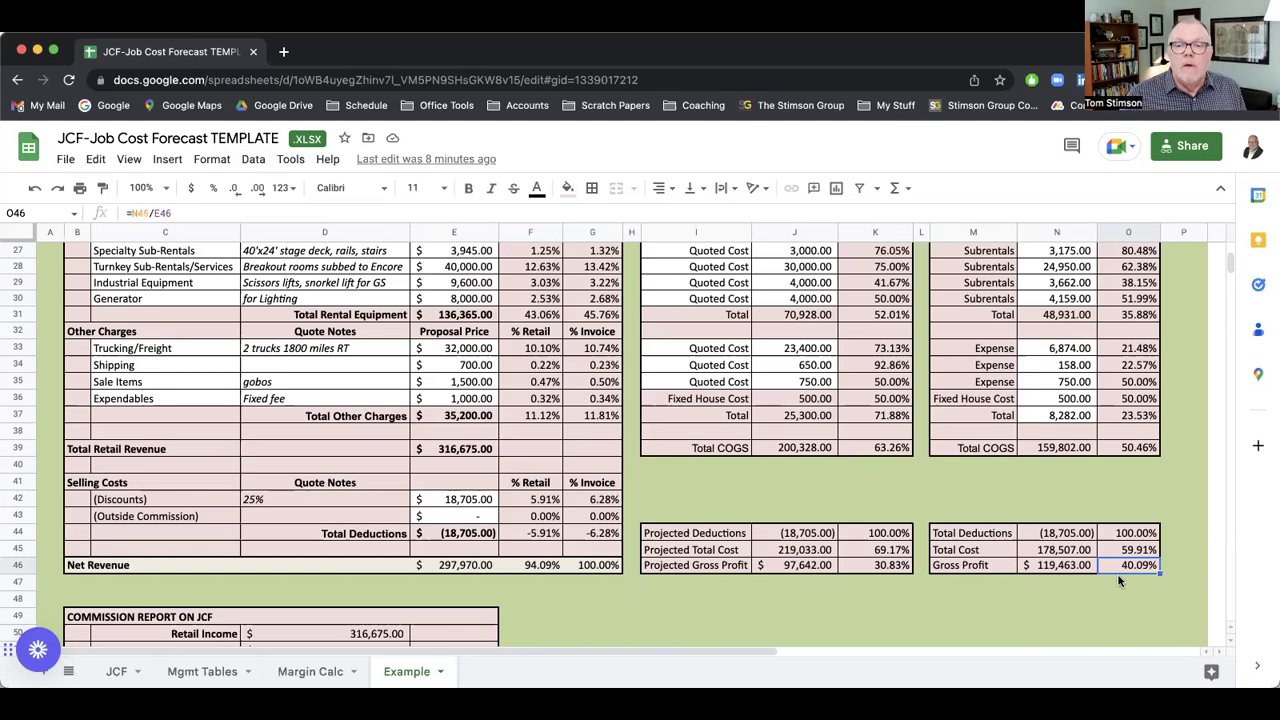
# Inspect the Retail Income, Gross Profit and GP % of Retail formulas in the Commission Report on JCF.
pyautogui.scroll(-2, 1114, 565)
pyautogui.scroll(-2, 1115, 544)
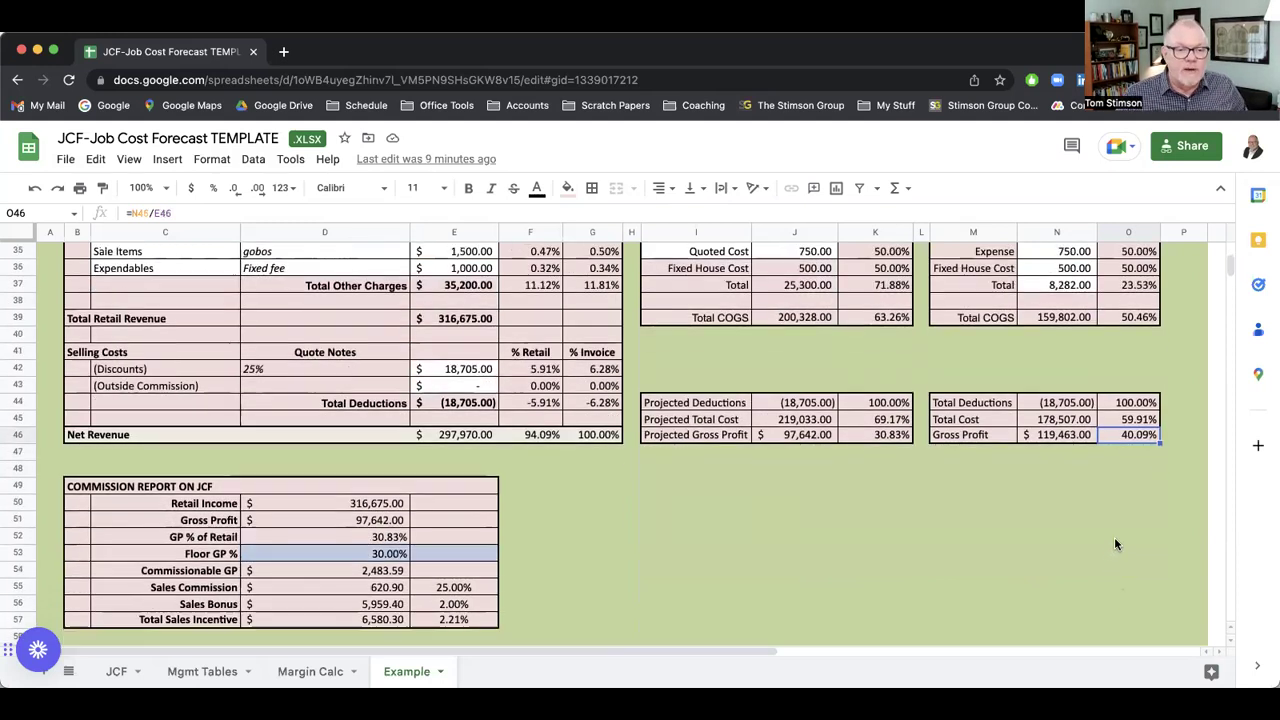
pyautogui.scroll(-2, 703, 517)
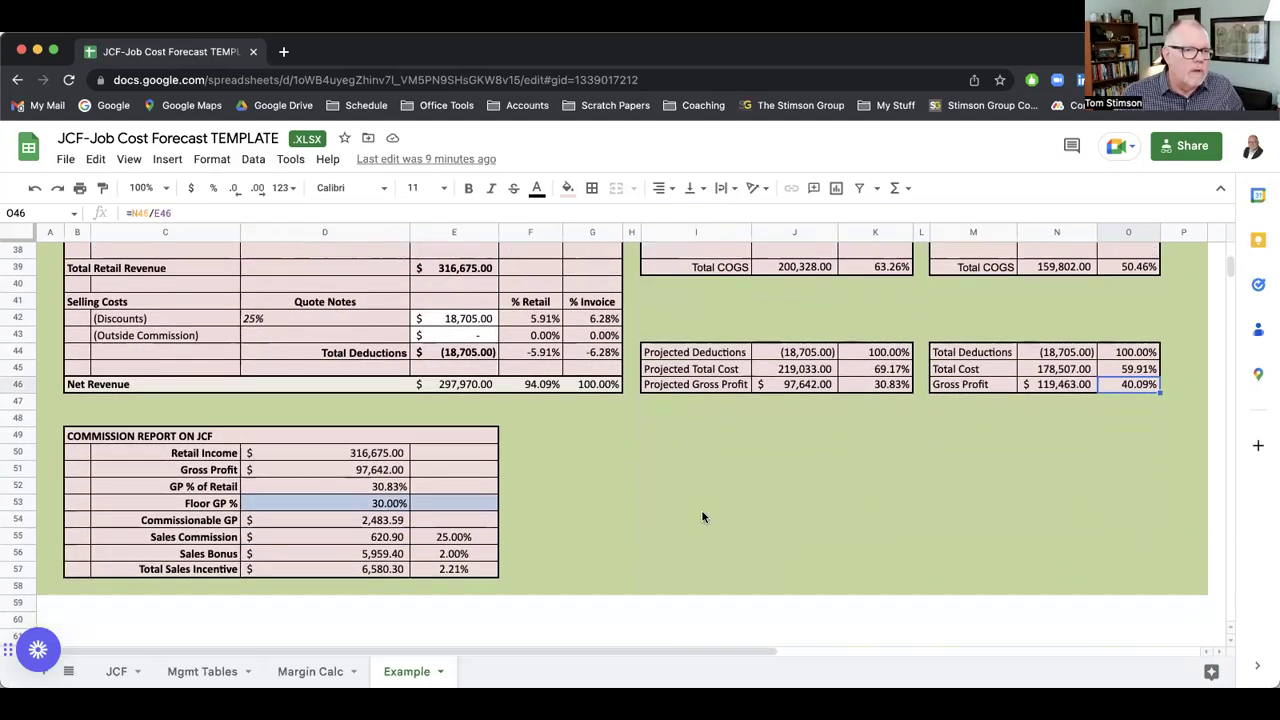
pyautogui.click(380, 440)
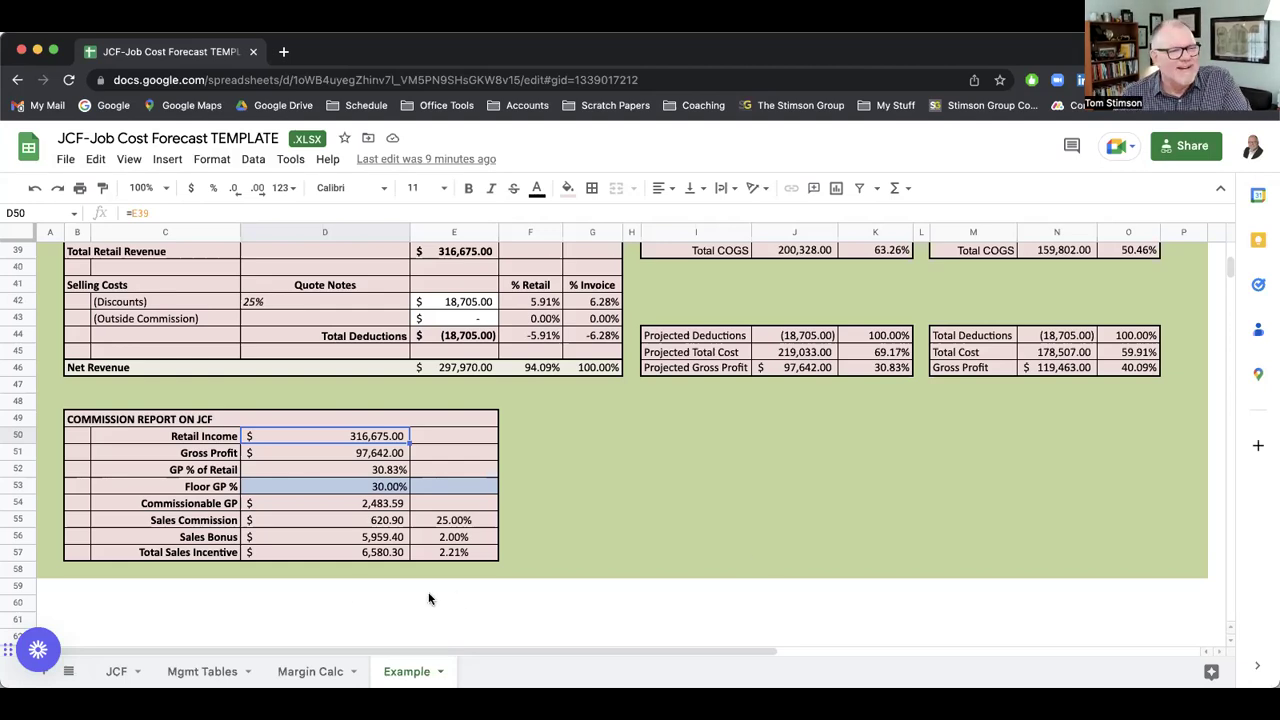
pyautogui.click(378, 456)
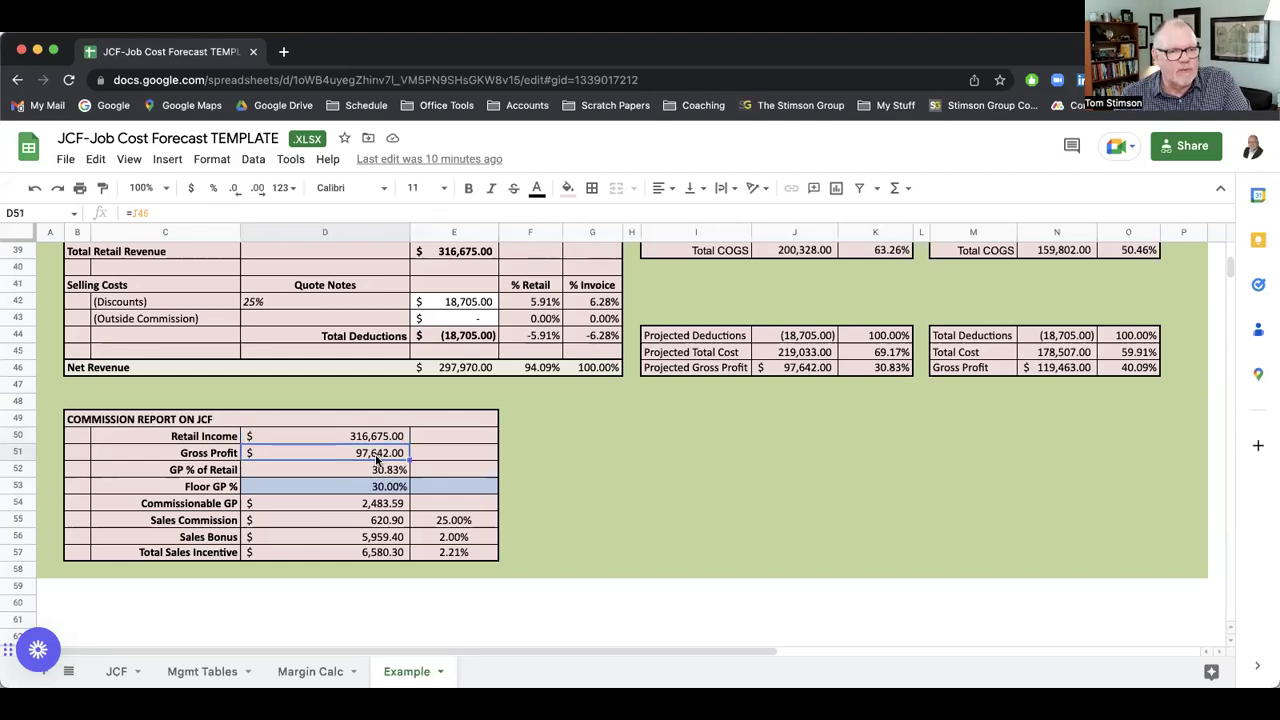
pyautogui.click(383, 473)
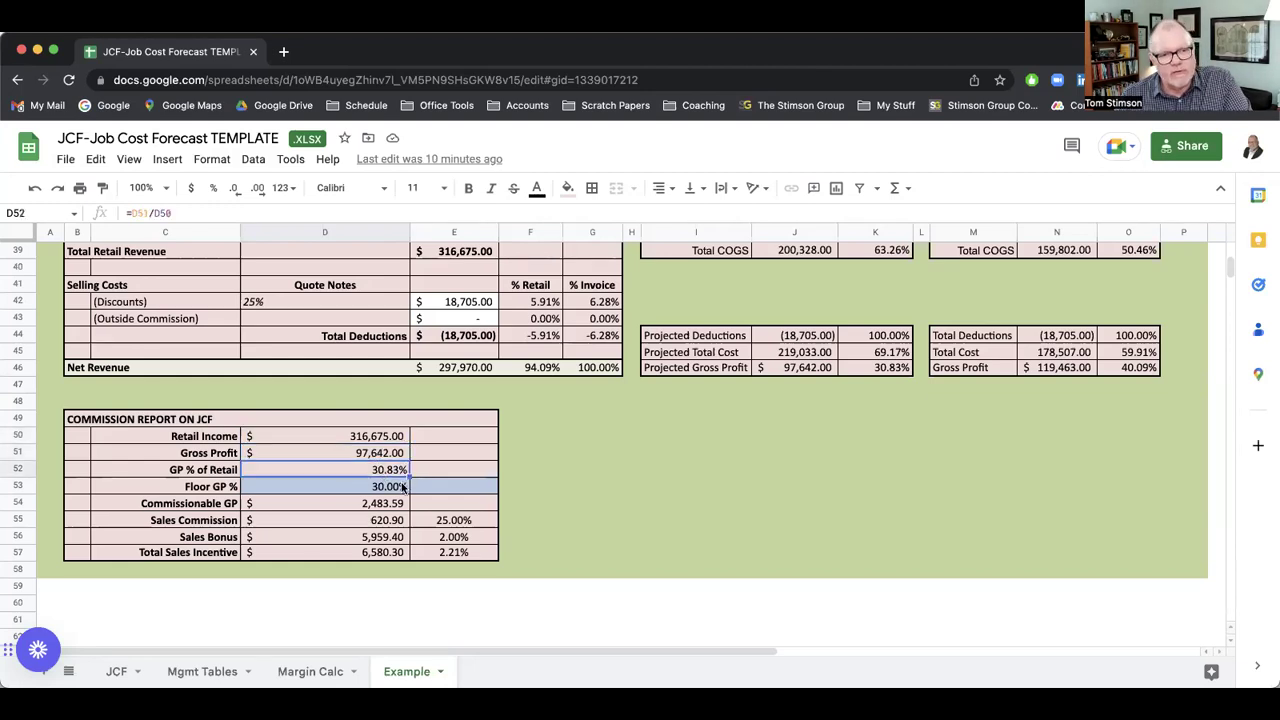
# Inspect the commission report's formulas for Floor GP %, Commissionable GP, Sales Commission and Sales Bonus.
pyautogui.click(400, 490)
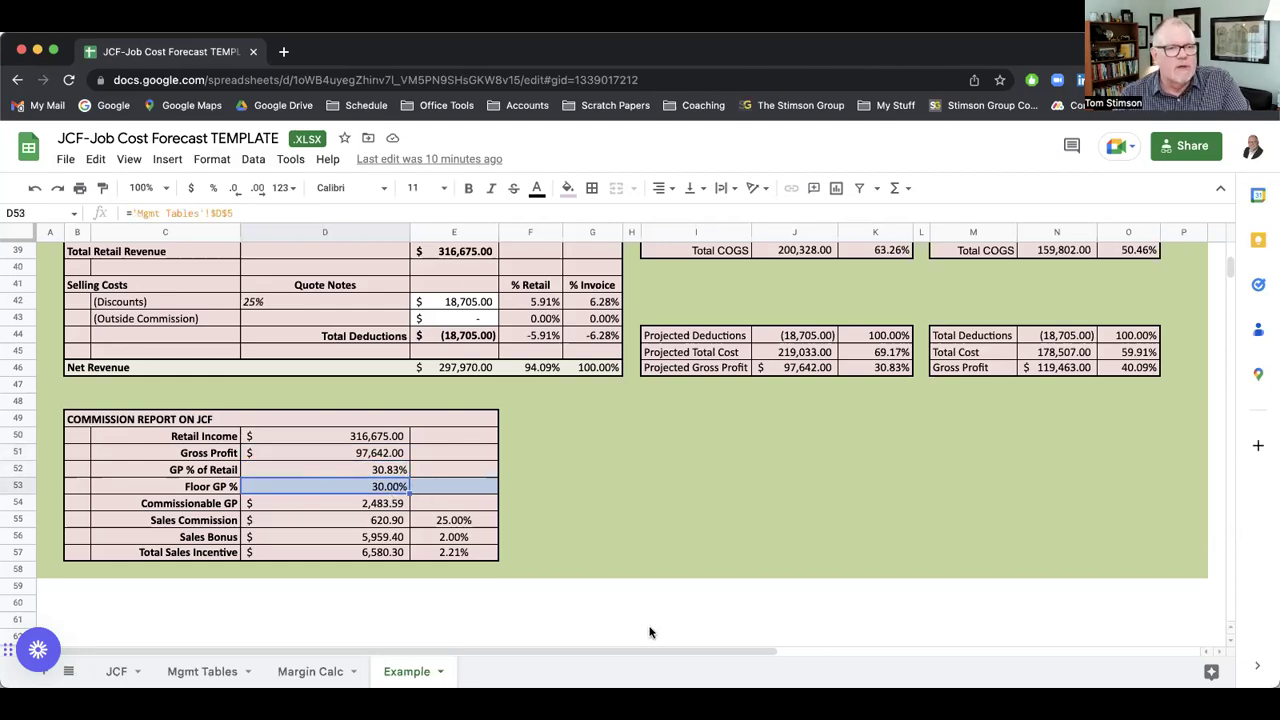
pyautogui.click(389, 506)
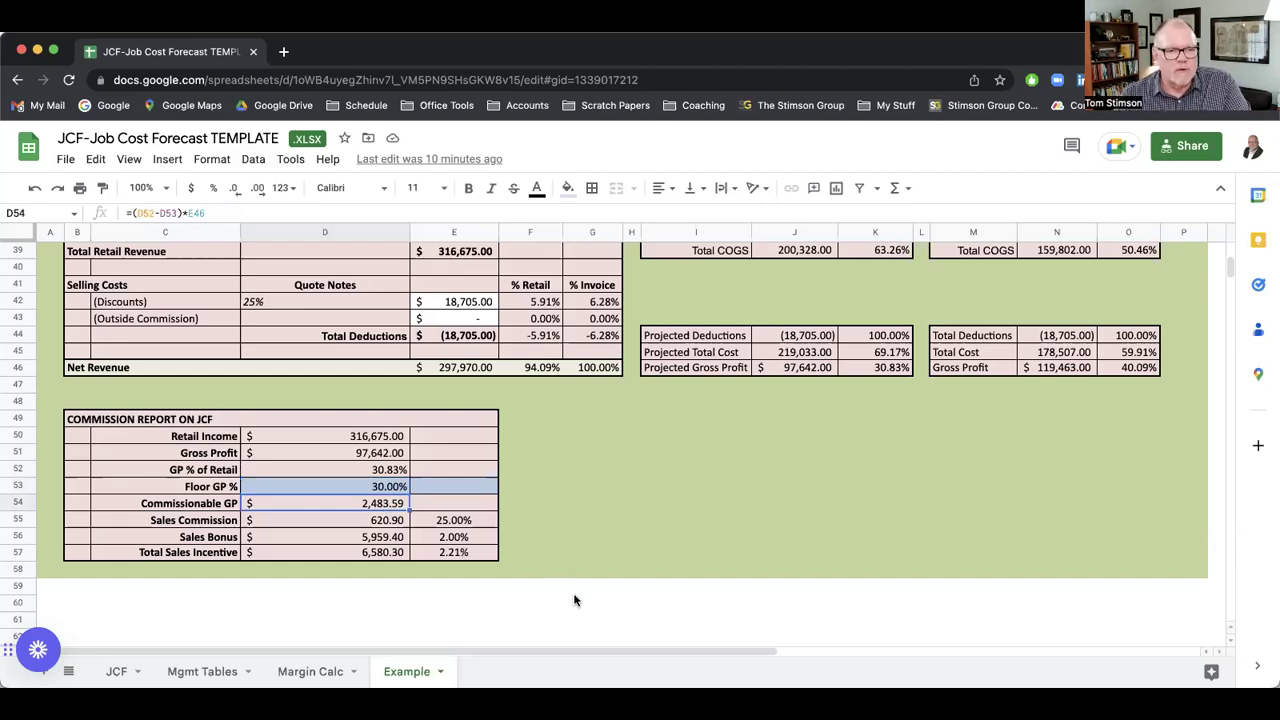
pyautogui.click(390, 522)
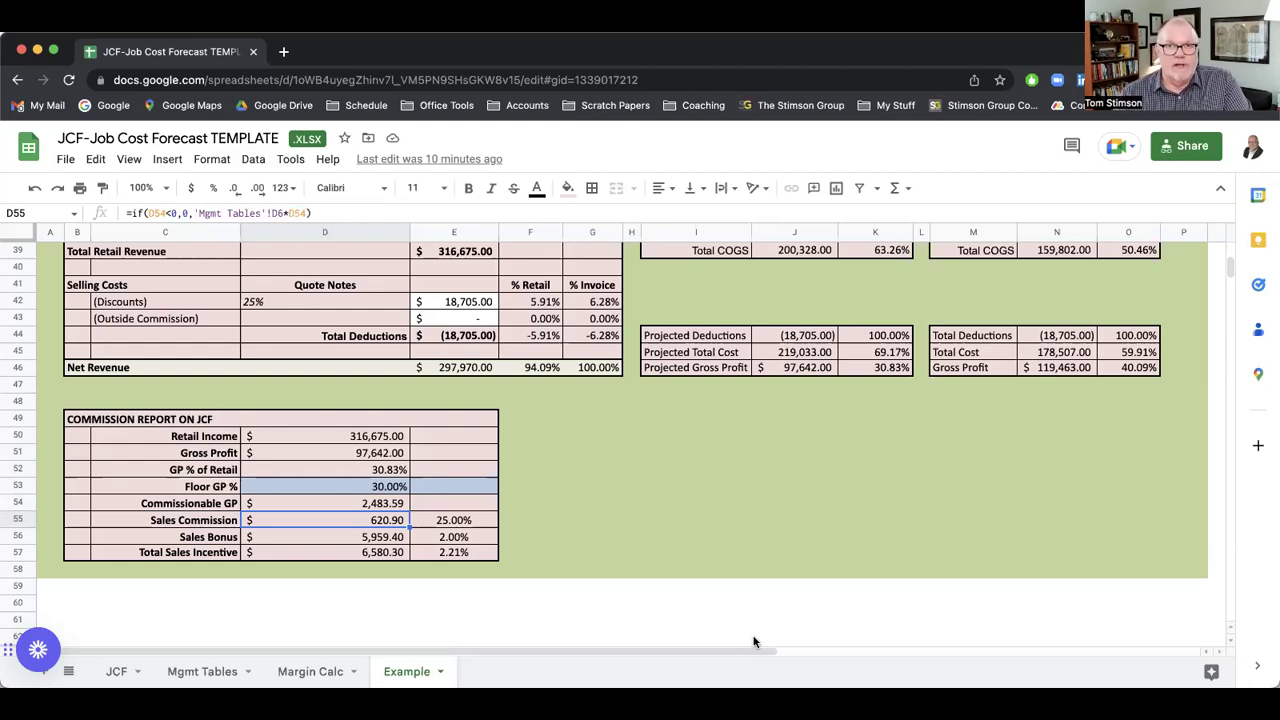
pyautogui.click(379, 539)
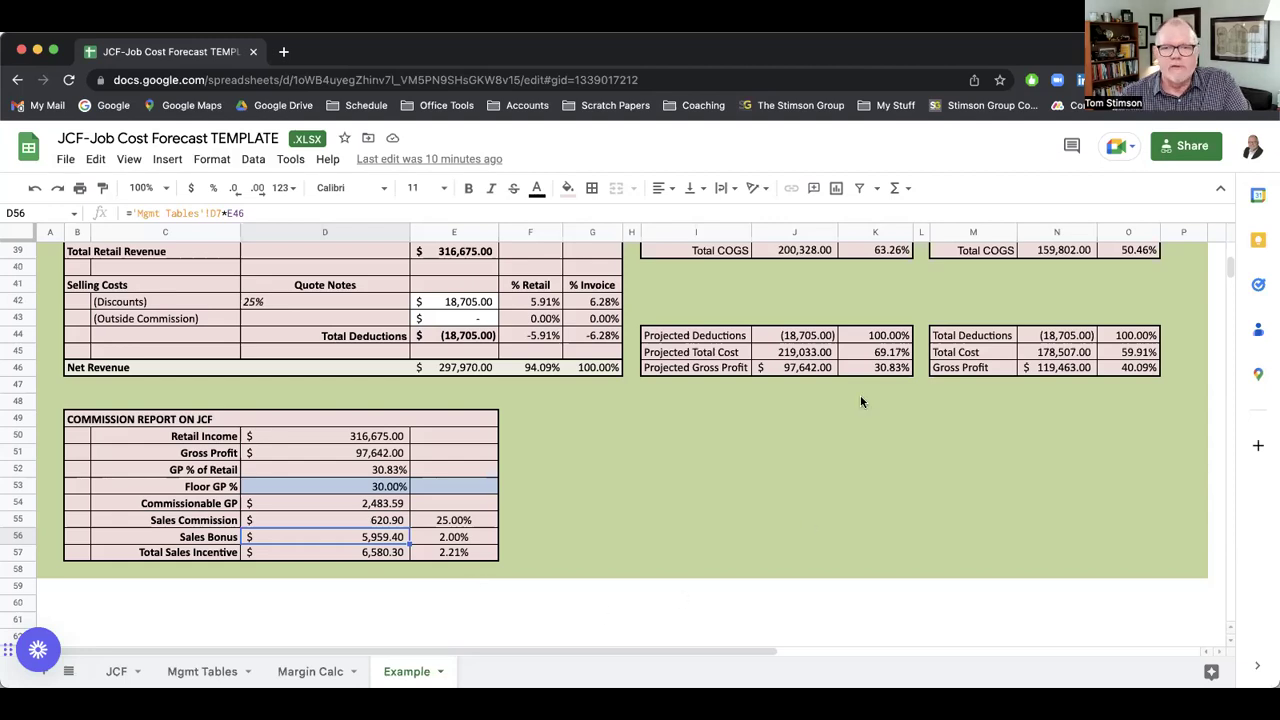
# Recheck the Projected Gross Profit percentage formula and return to the job header of the Example sheet.
pyautogui.click(882, 368)
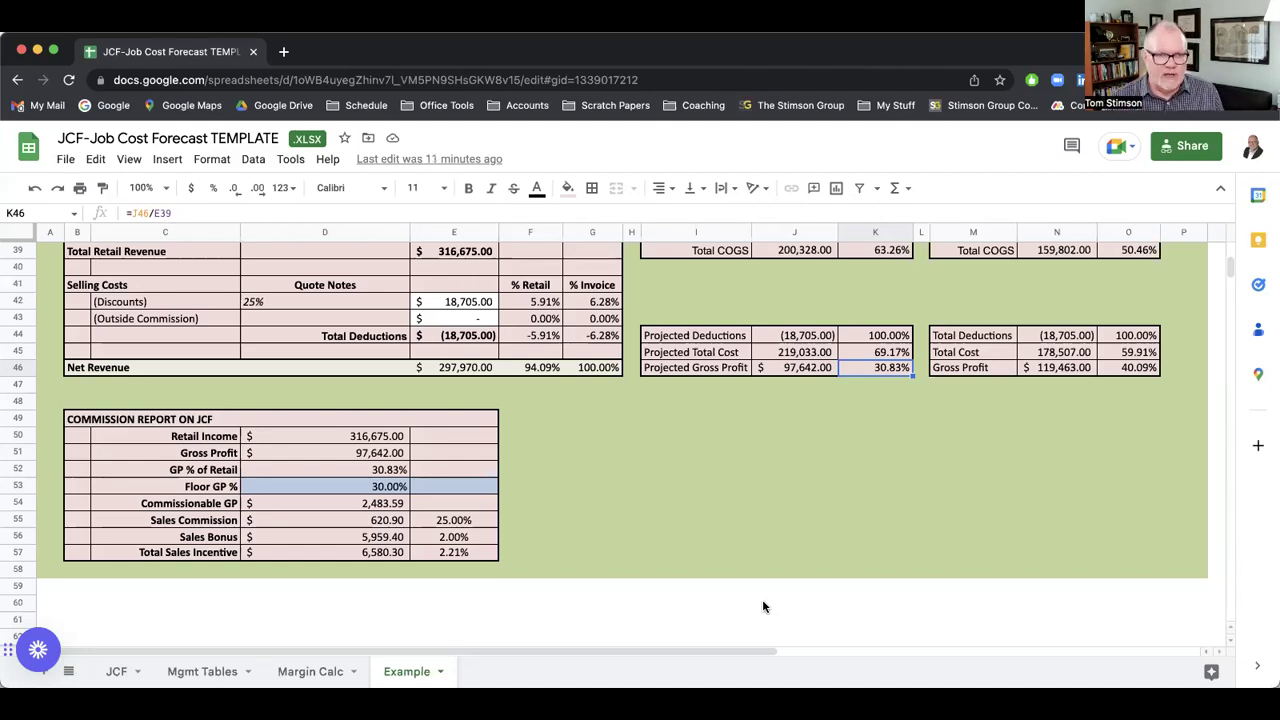
pyautogui.scroll(5, 764, 604)
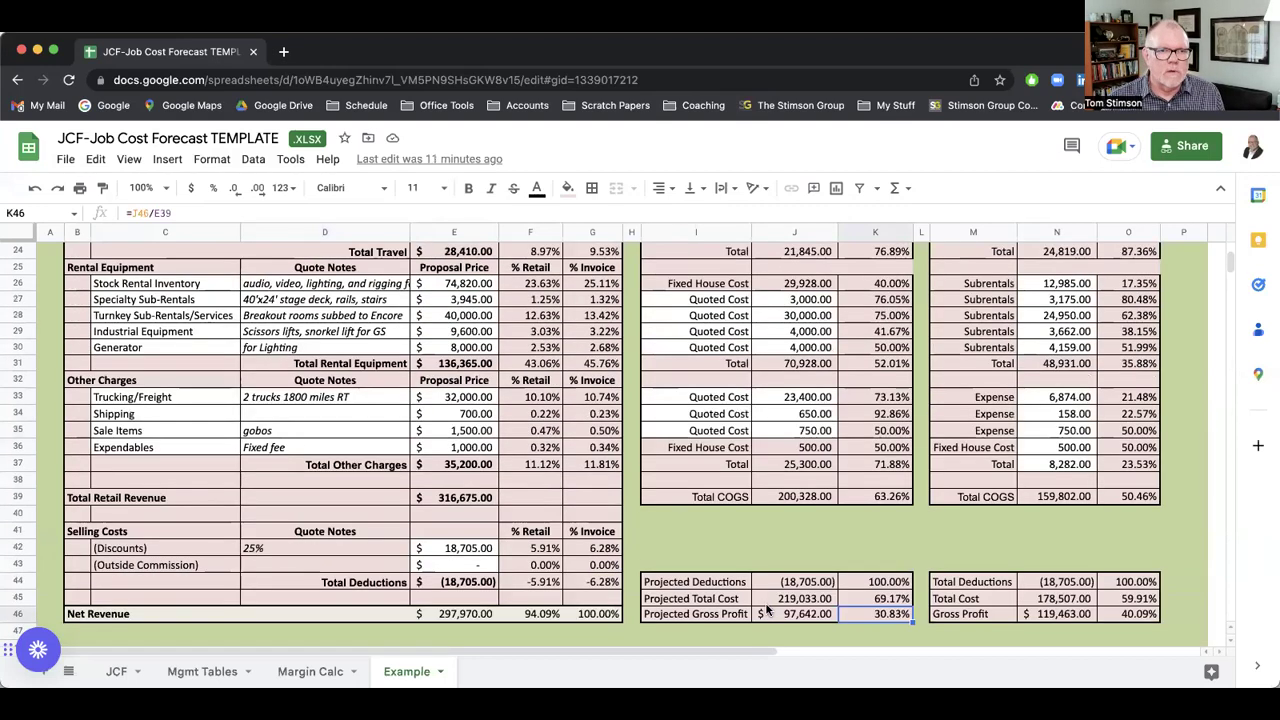
pyautogui.scroll(8, 767, 610)
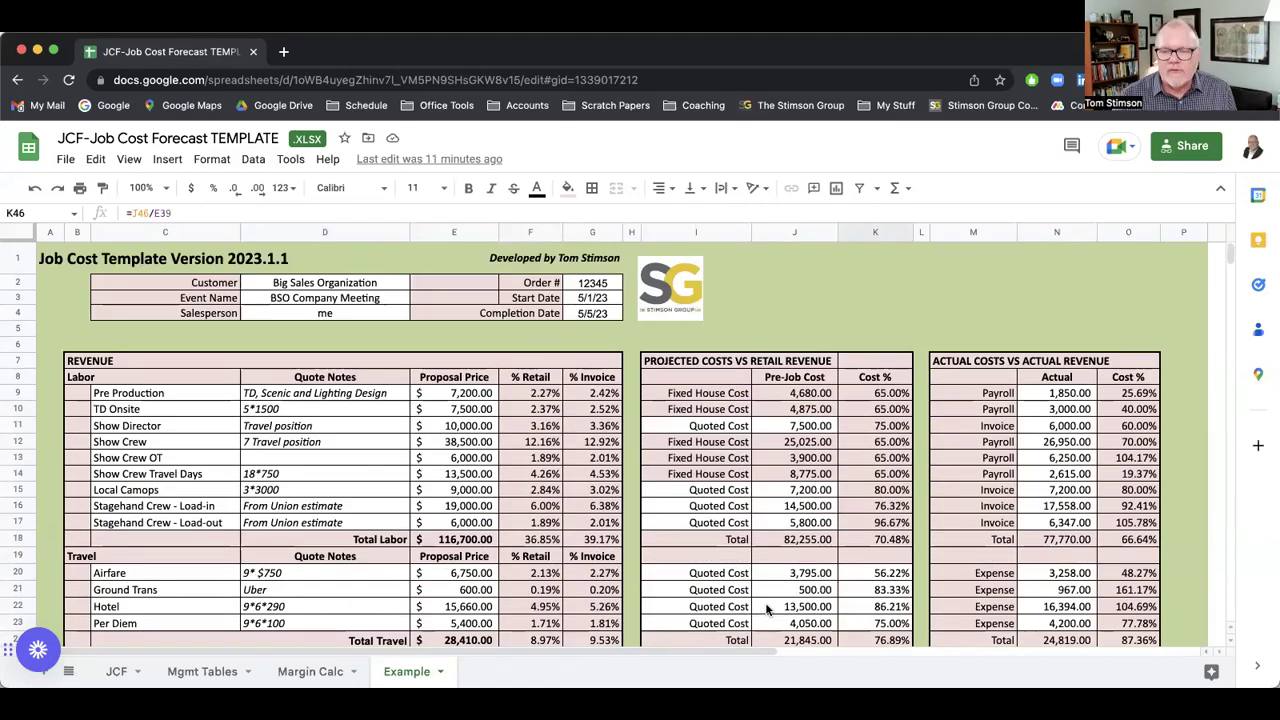